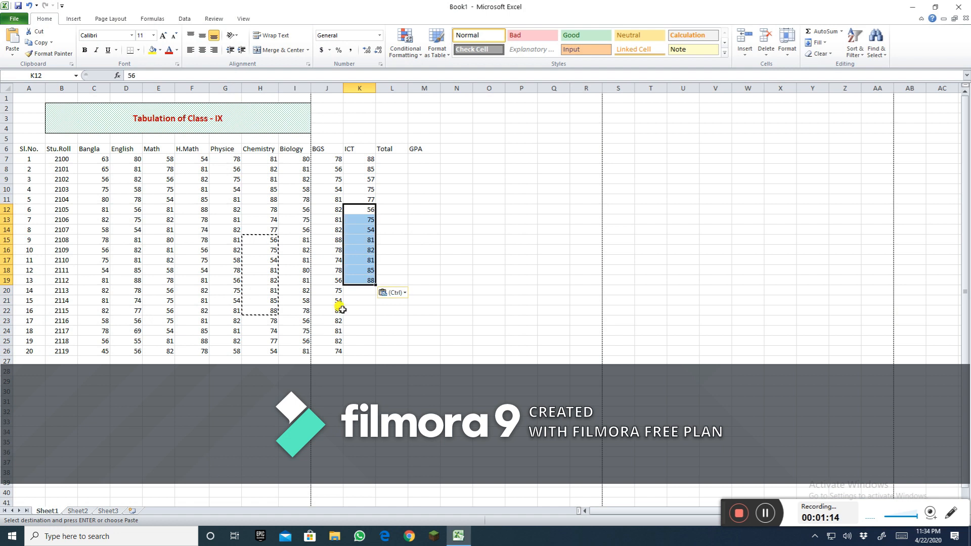
Step: Copy the Math scores of rows 22–26 into the empty ICT cells K20:K24
key("Escape")
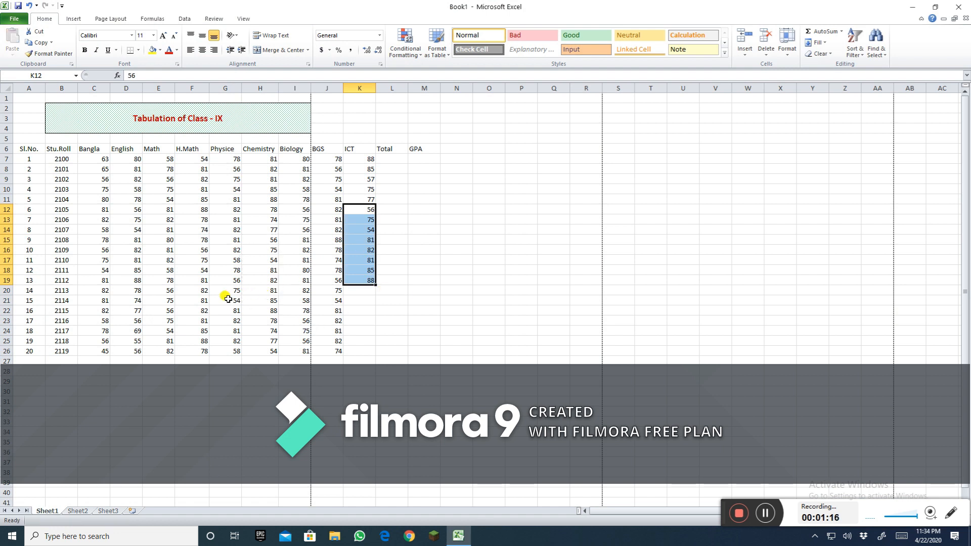
left_click_drag(166, 309, 165, 348)
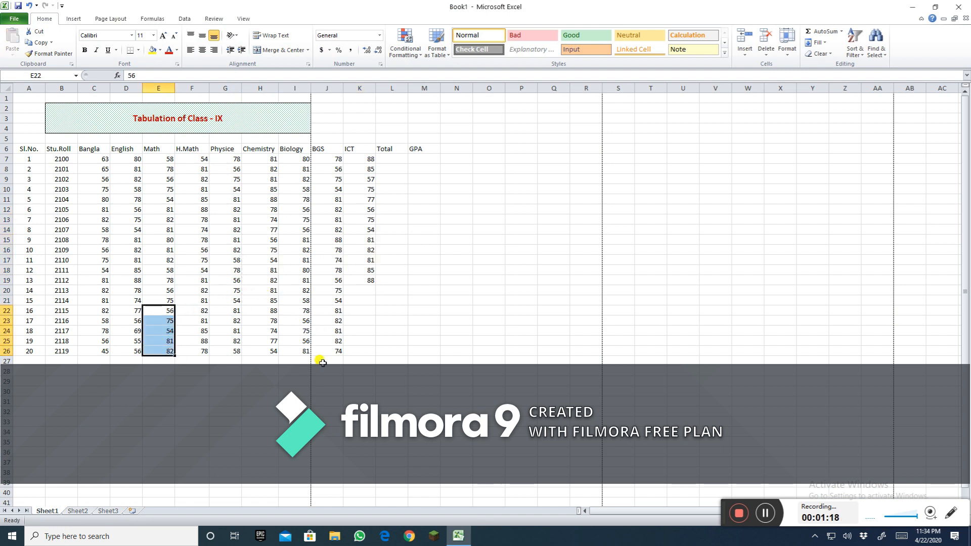
key("ctrl+c")
left_click(361, 290)
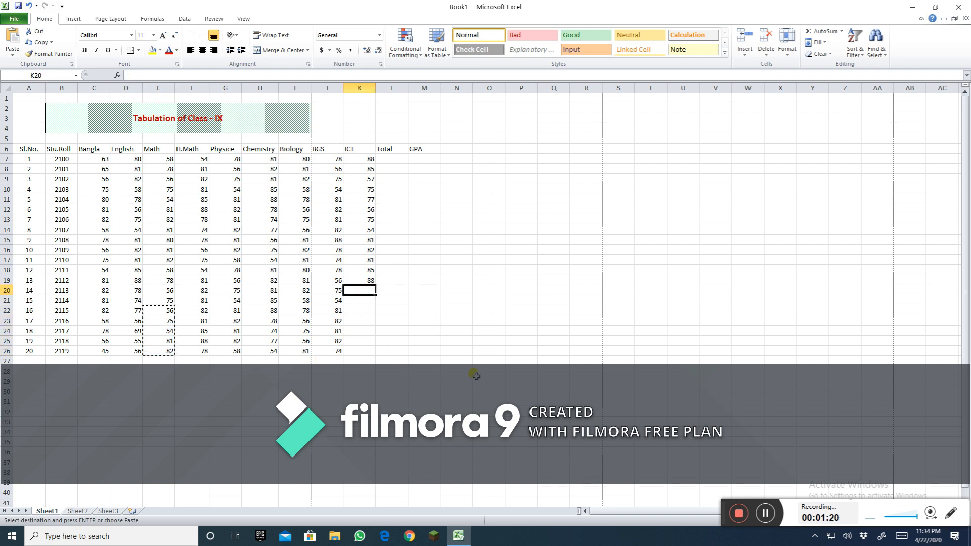
key("ctrl+v")
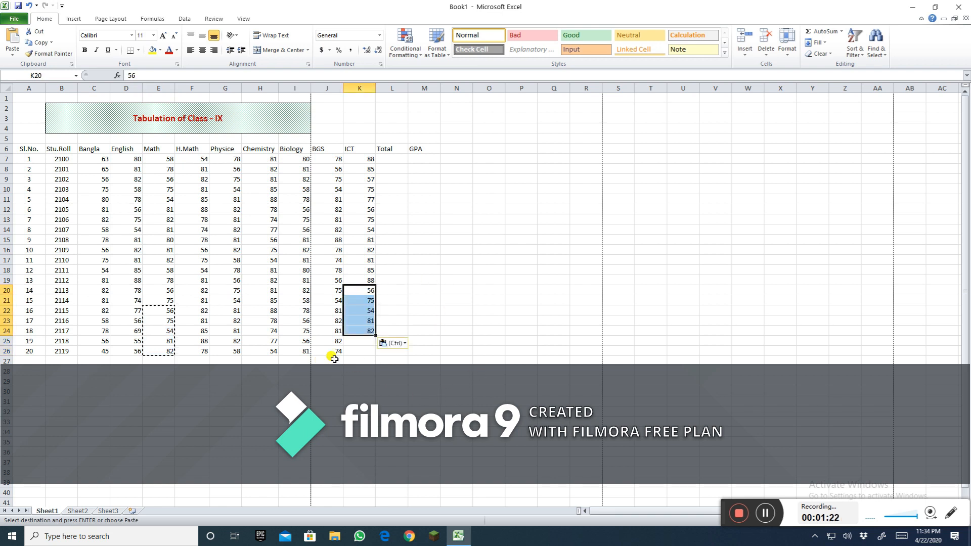
Step: Copy the Chemistry scores from H22:H23 into the remaining ICT cells K25:K26
left_click(272, 321)
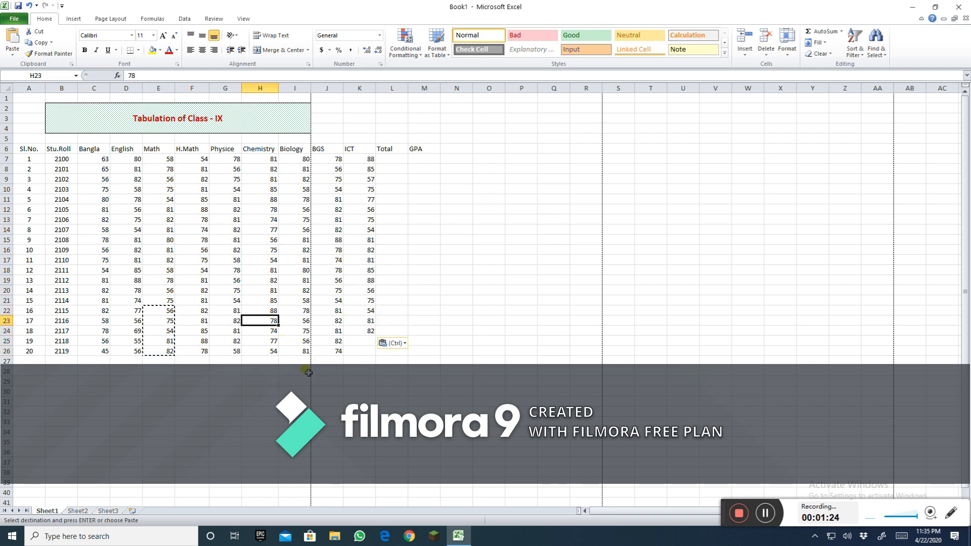
left_click_drag(272, 310, 272, 320)
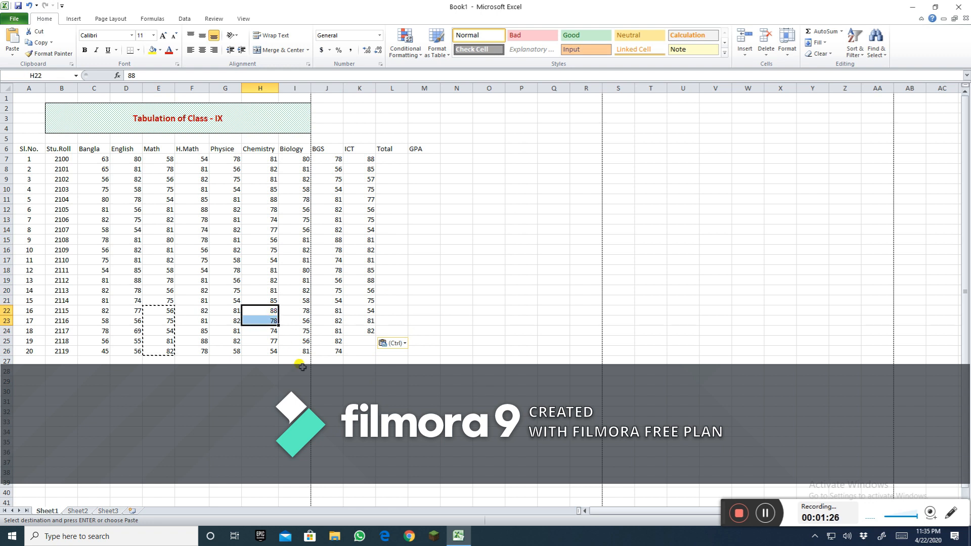
key("ctrl+c")
left_click(361, 340)
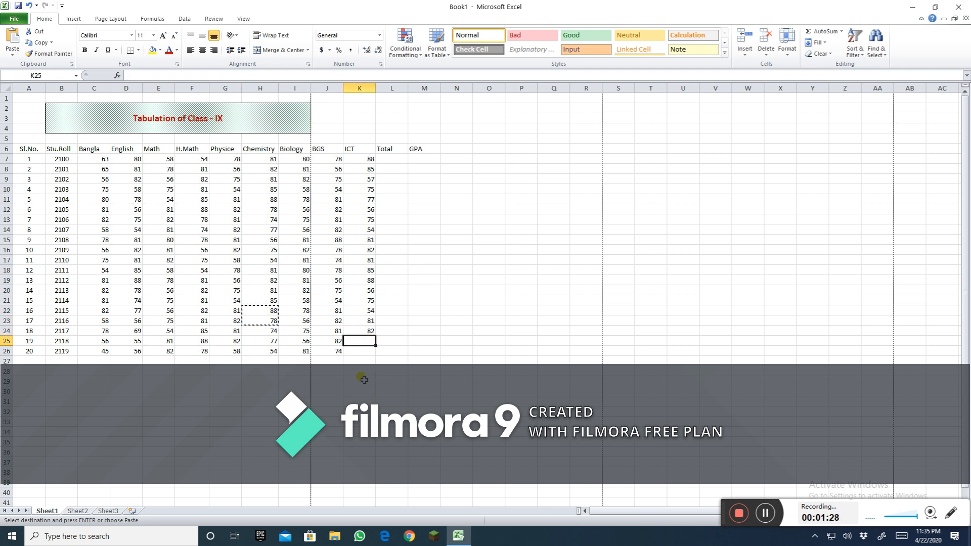
key("ctrl+v")
left_click(392, 400)
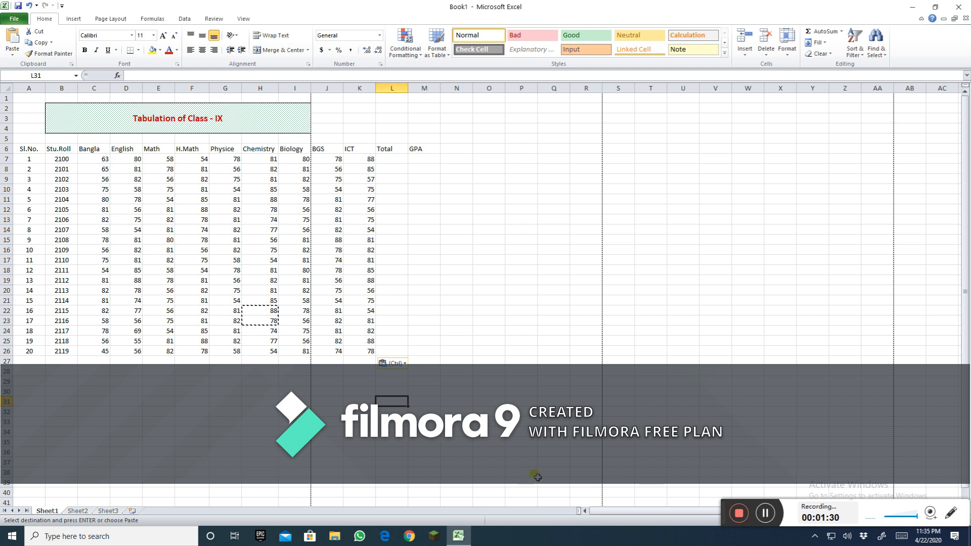
key("Escape")
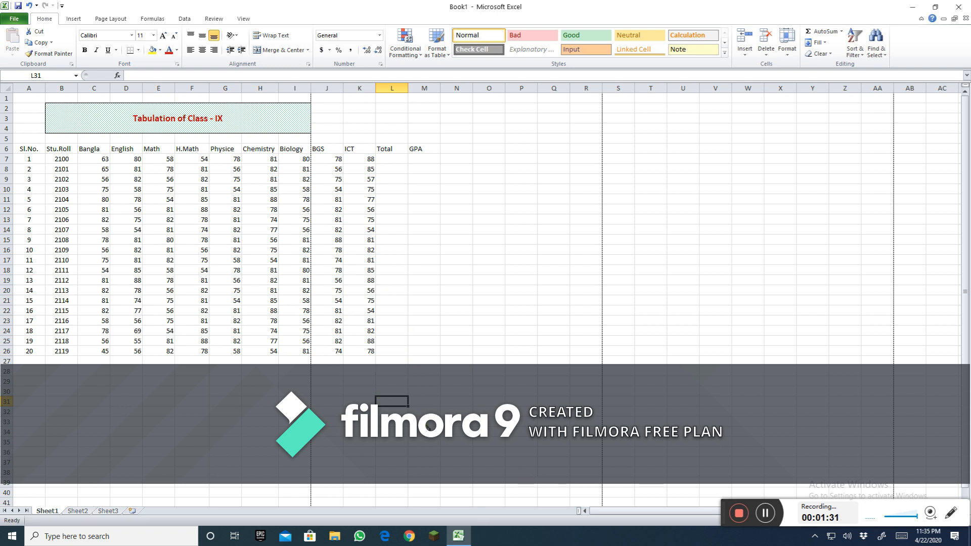
Step: Enter =SUM(C7:K7) in the first Total cell to add student 1's subject marks
left_click(392, 158)
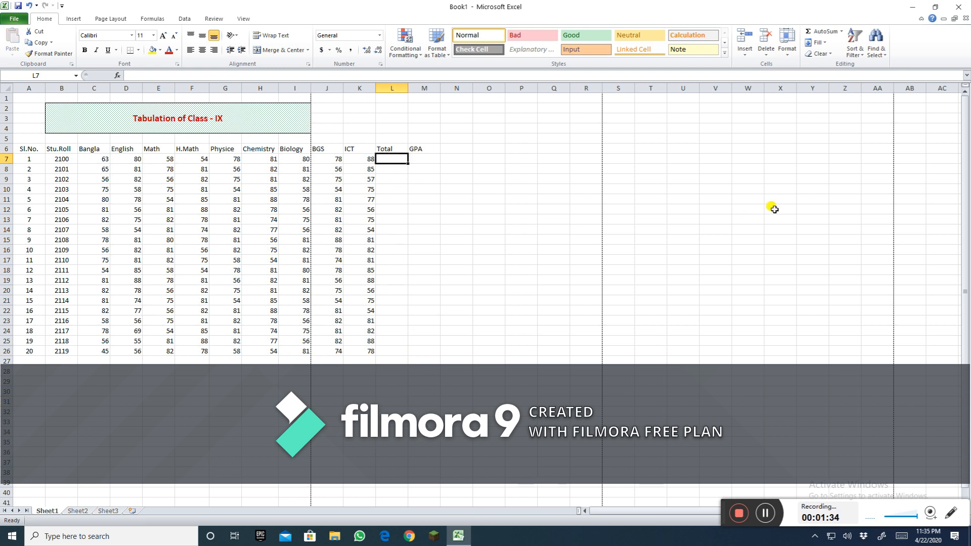
type("=sum(")
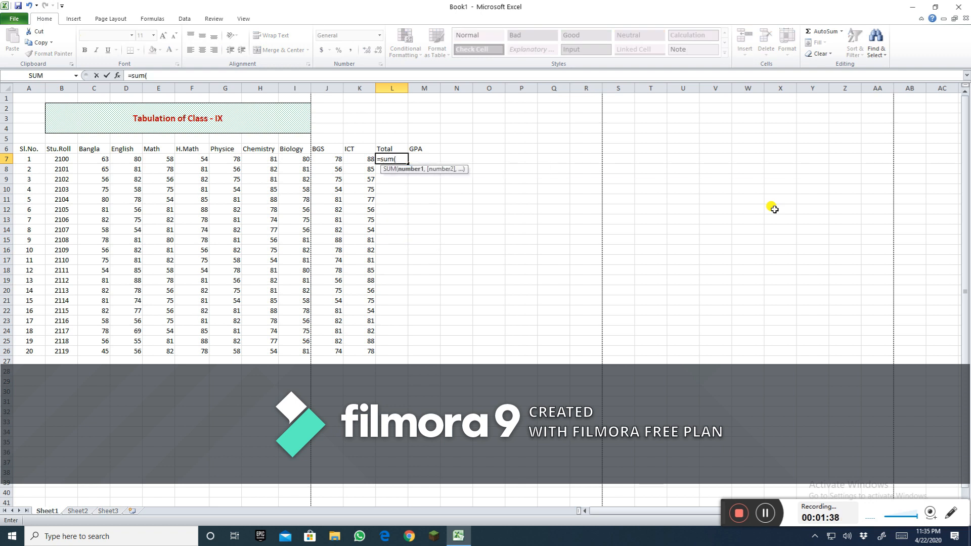
left_click_drag(101, 162, 353, 160)
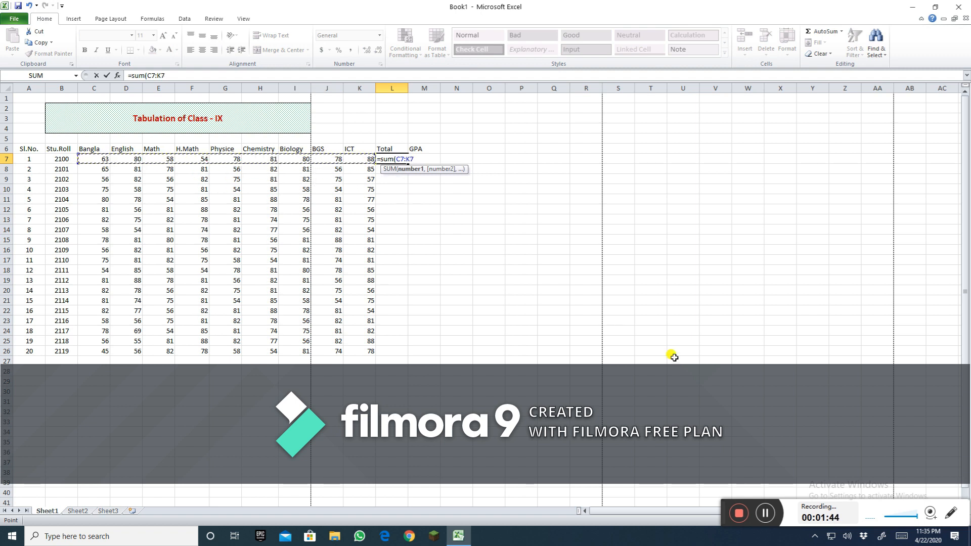
type(")")
key("Return")
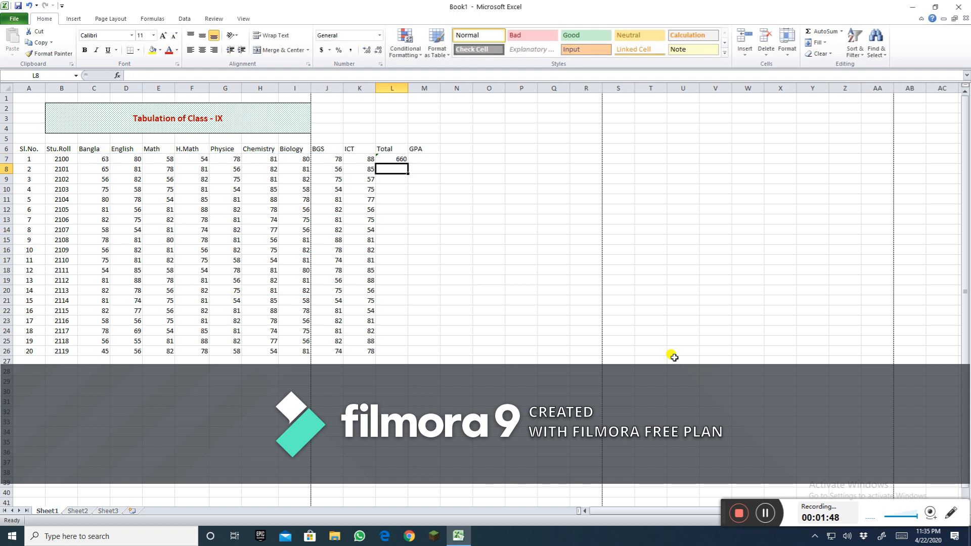
Step: Fill the Total formula down to row 26 and center-align the totals
left_click(394, 159)
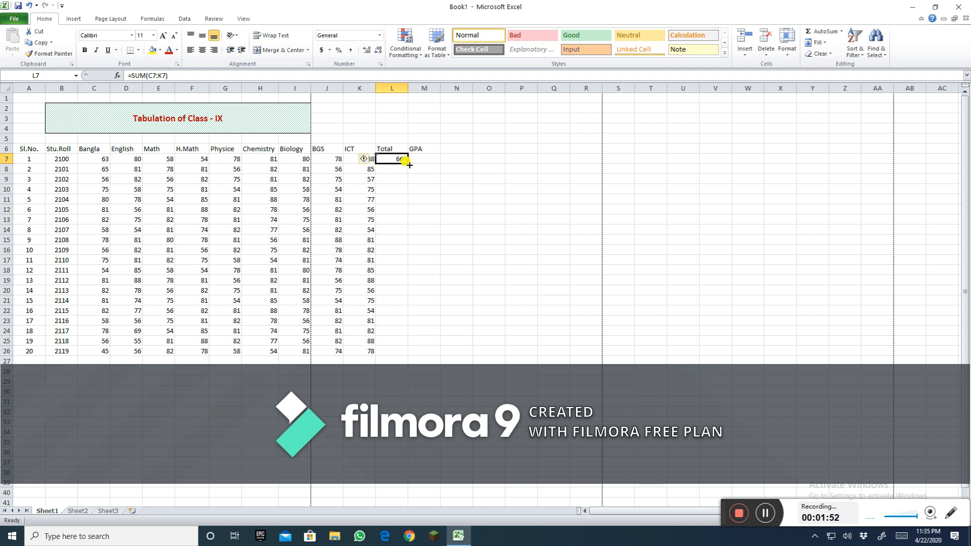
left_click_drag(409, 165, 404, 352)
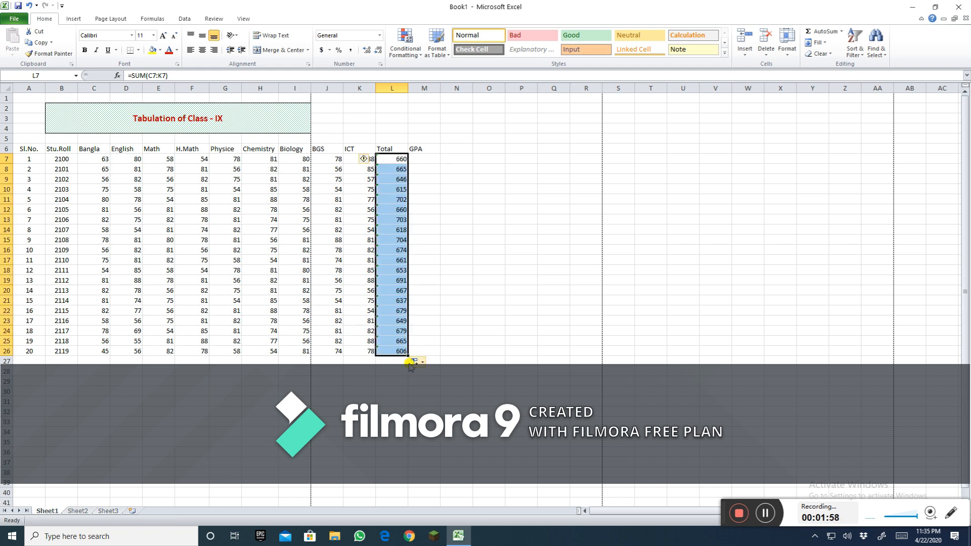
left_click(202, 49)
Step: Center-align the Total column header
left_click(393, 150)
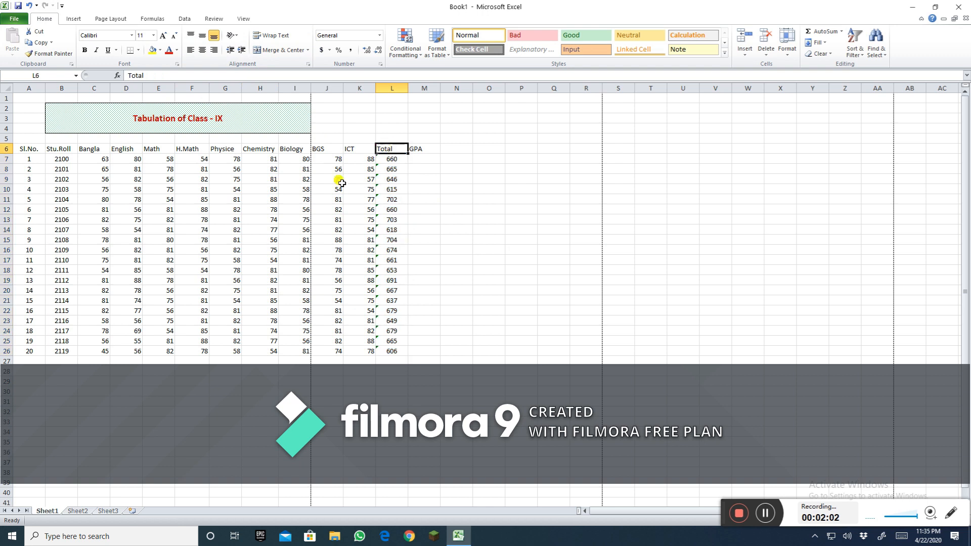
left_click(202, 49)
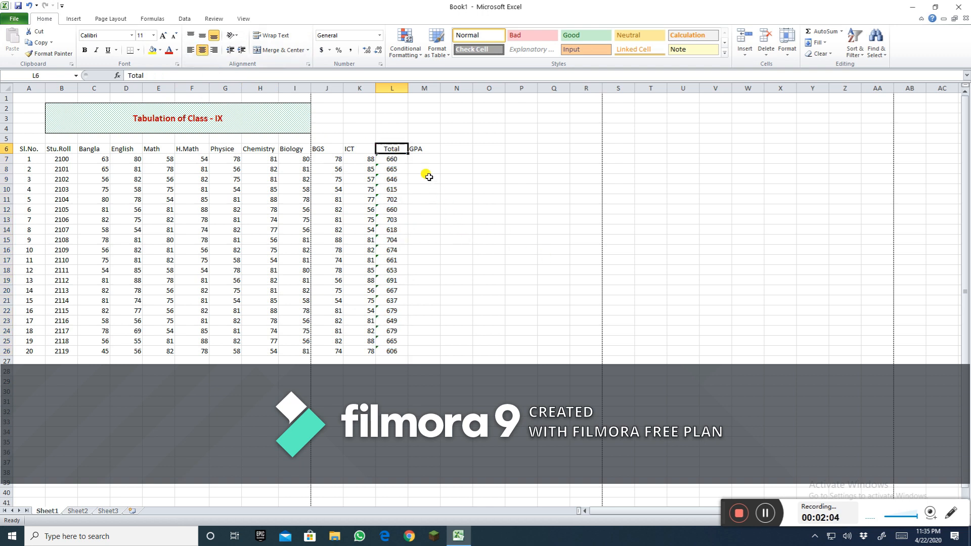
left_click(421, 158)
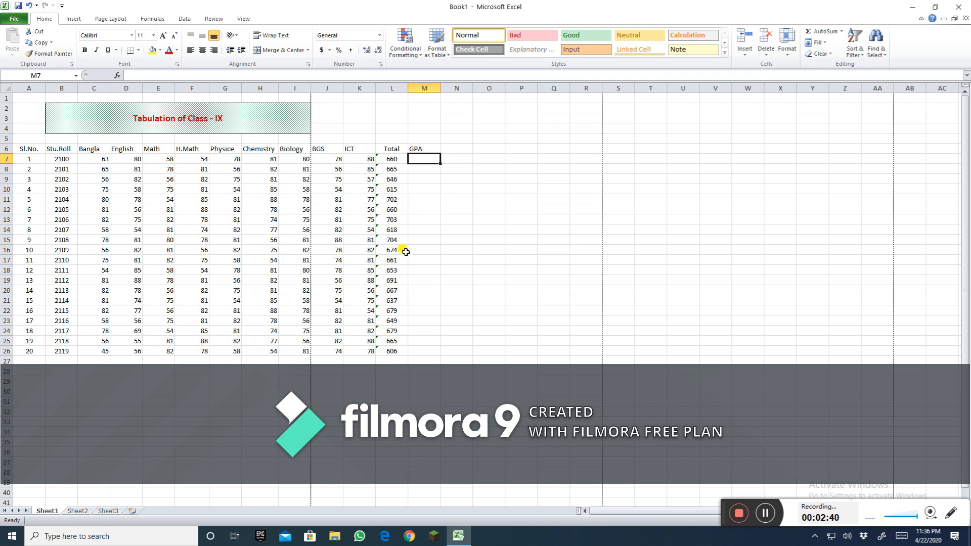
Step: Change student 4's marks to 45 in Bangla, 23 in Math and 34 in Physics
left_click(394, 191)
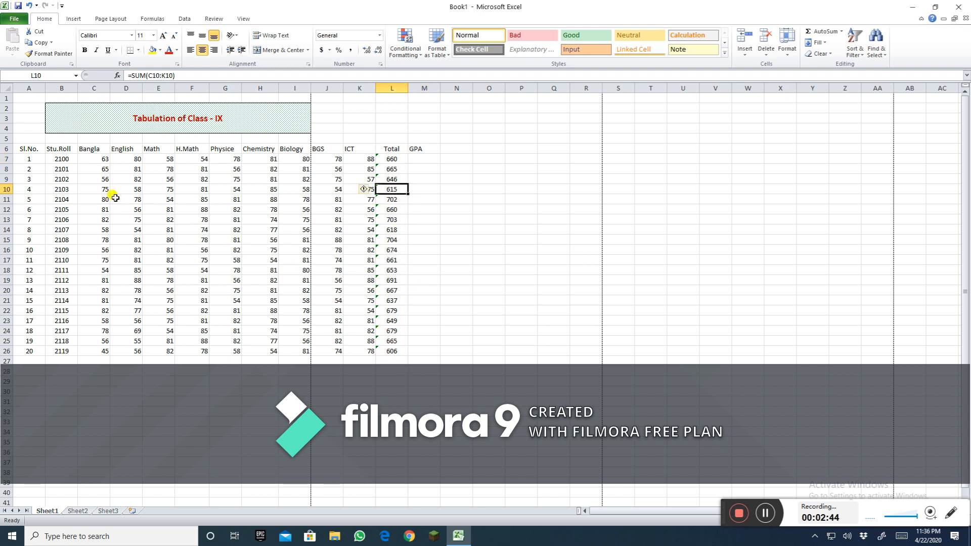
left_click(100, 191)
type("45")
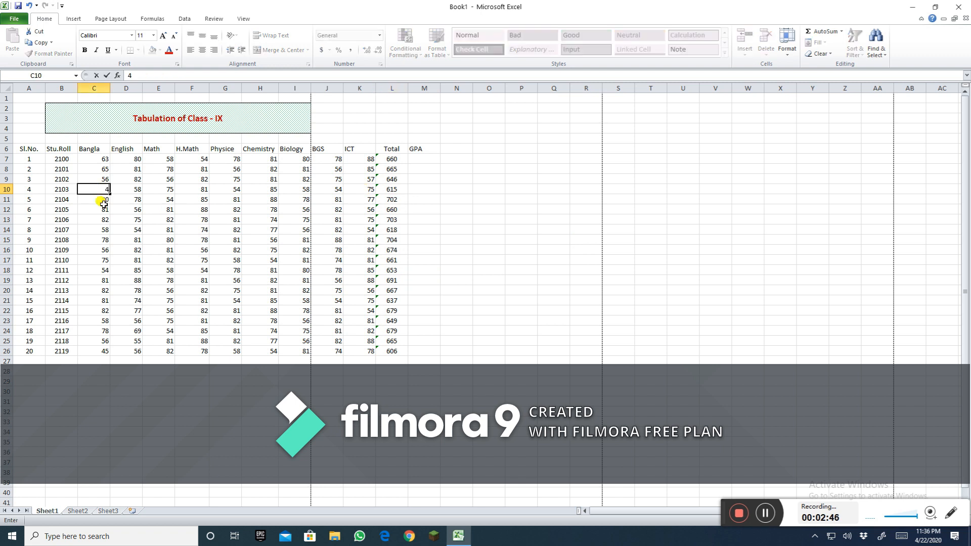
left_click(167, 192)
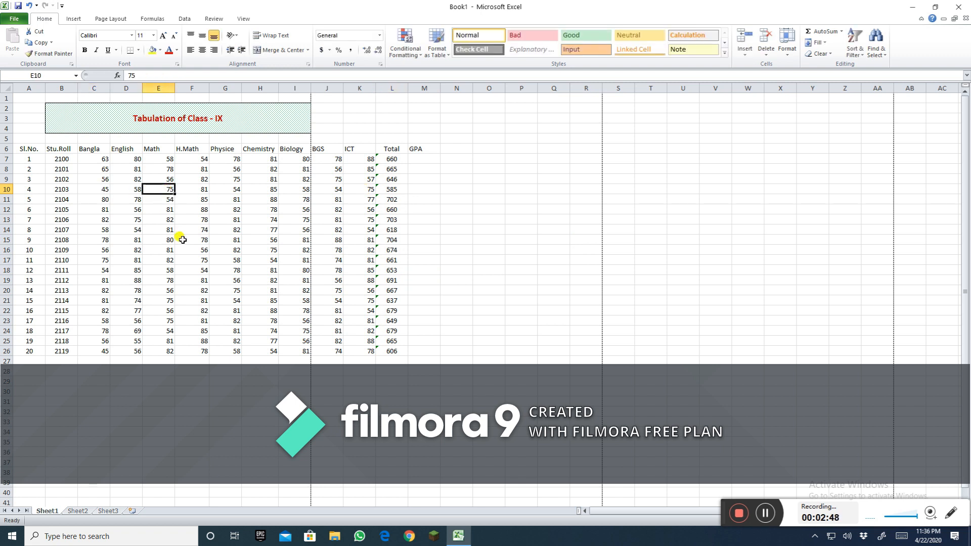
type("23")
left_click(230, 190)
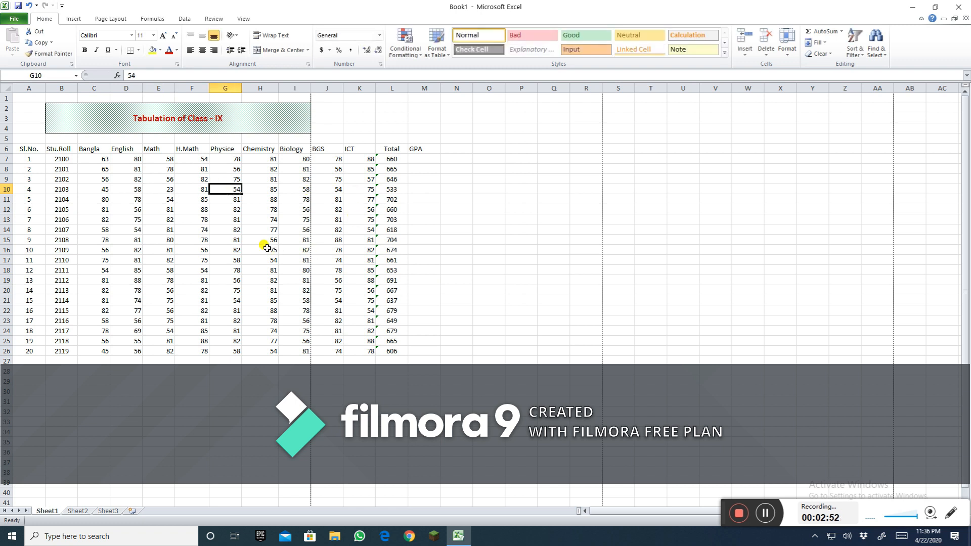
type("34")
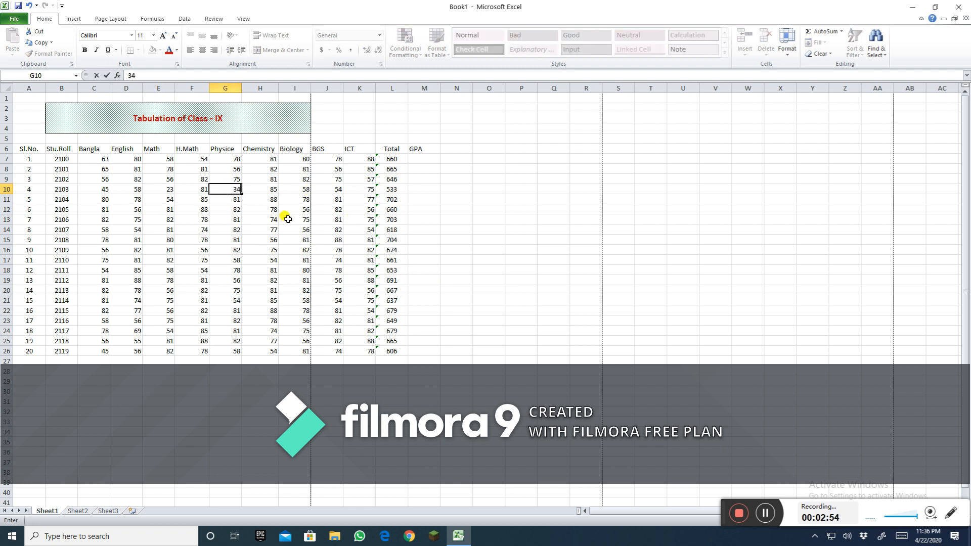
Step: Change student 4's Biology mark to 23 and ICT mark to 45
left_click(295, 189)
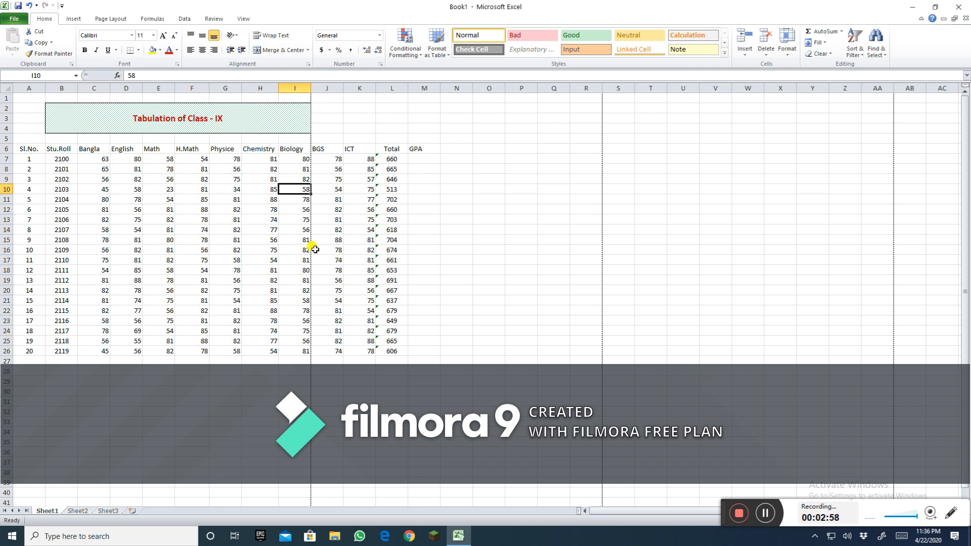
type("23")
left_click(327, 219)
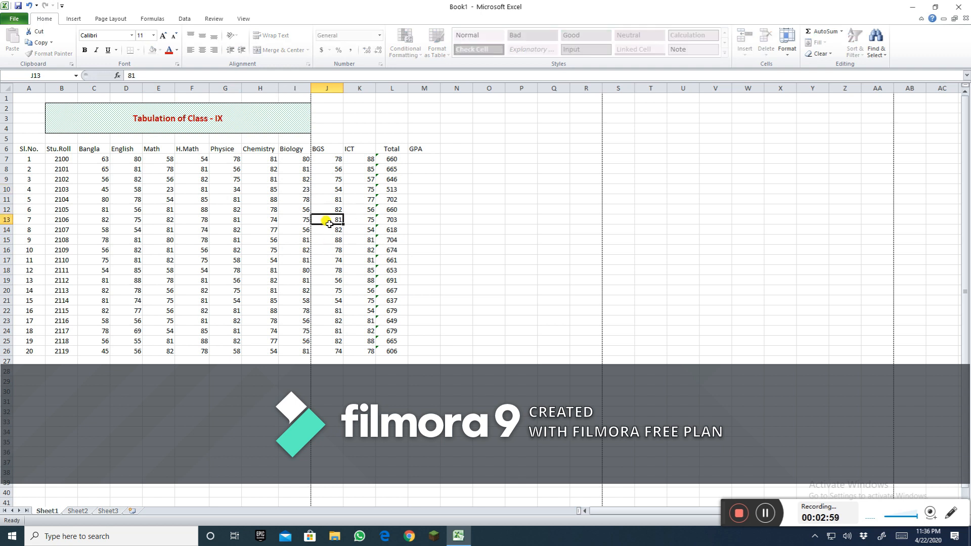
left_click(356, 190)
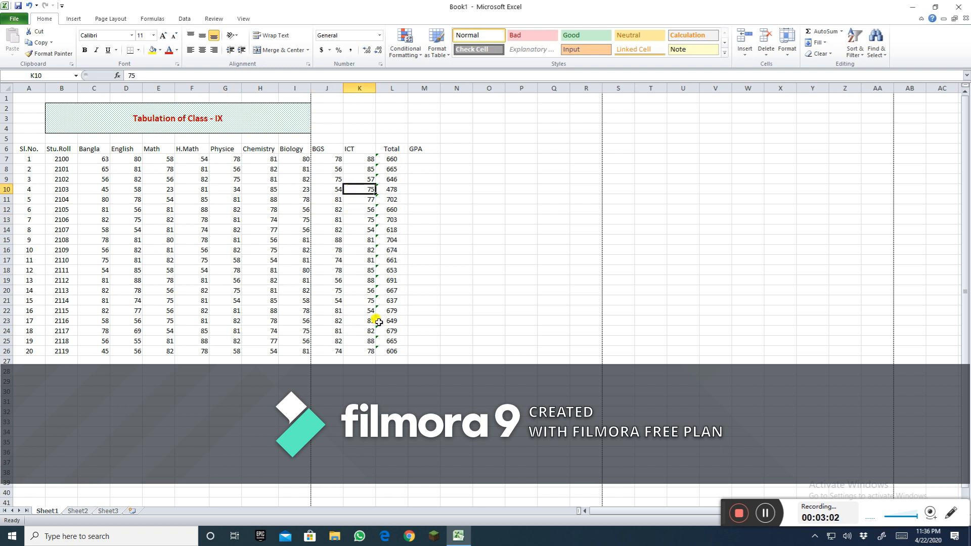
type("45")
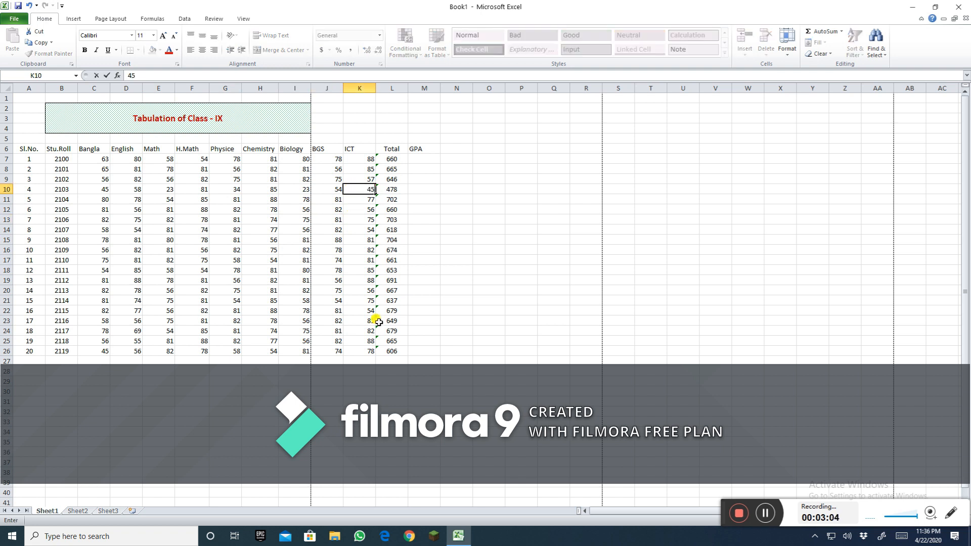
left_click(253, 219)
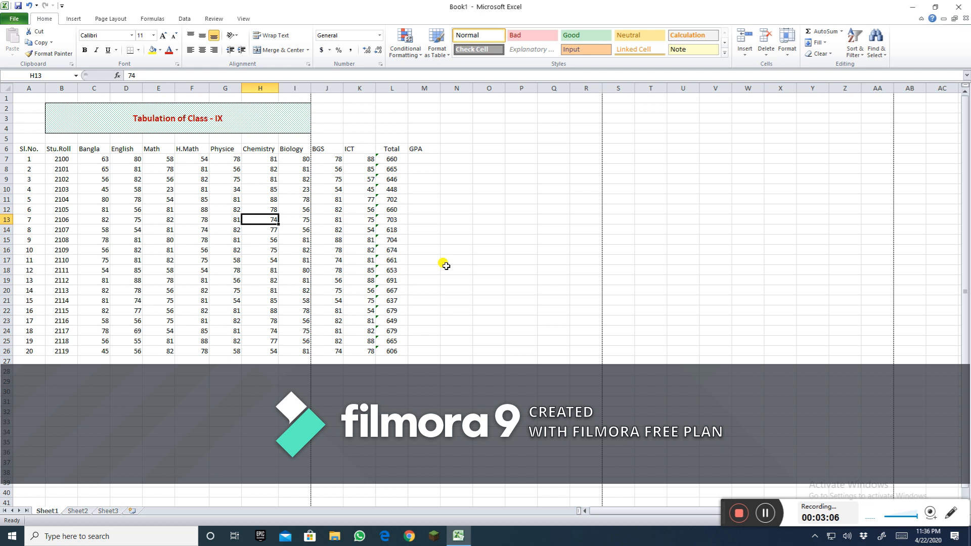
Step: In the first GPA cell, enter the nested formula =IF(L7<450,"Fail",IF(L7<550,"C",IF(L7<650,"B","A"))) based on the student's total
left_click(428, 158)
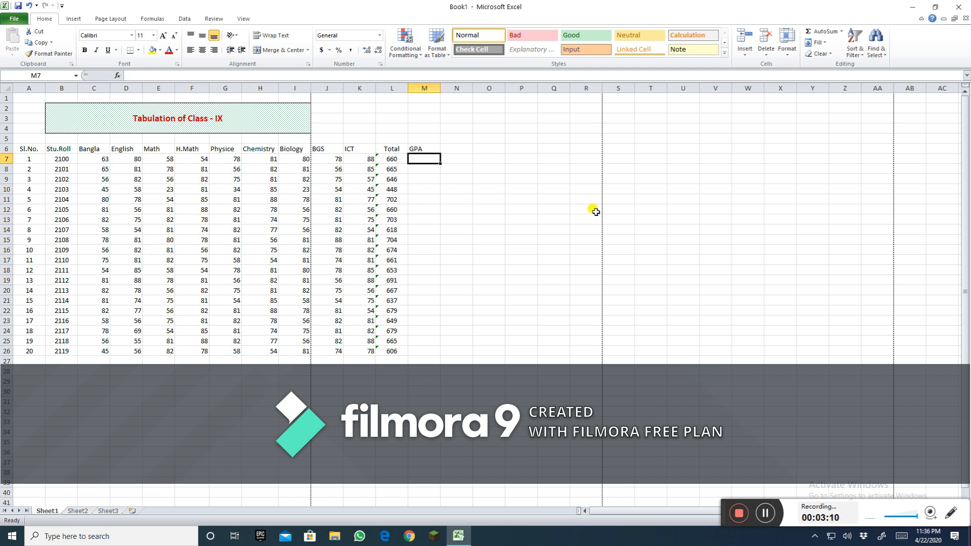
type("=")
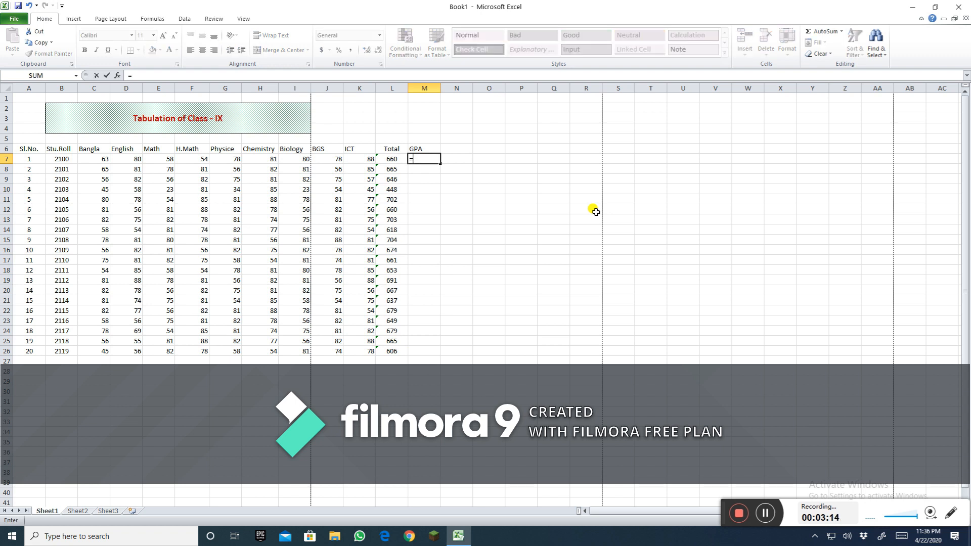
type("if")
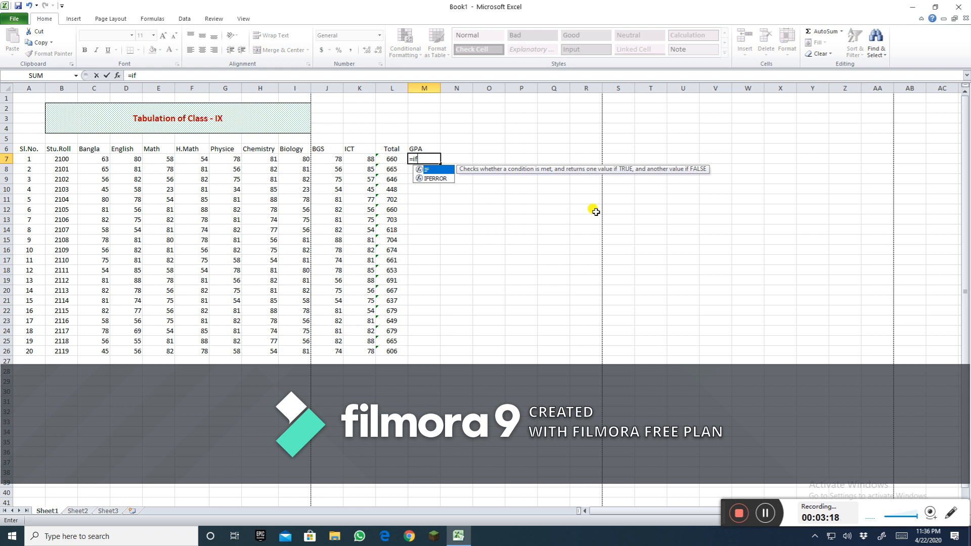
type("(")
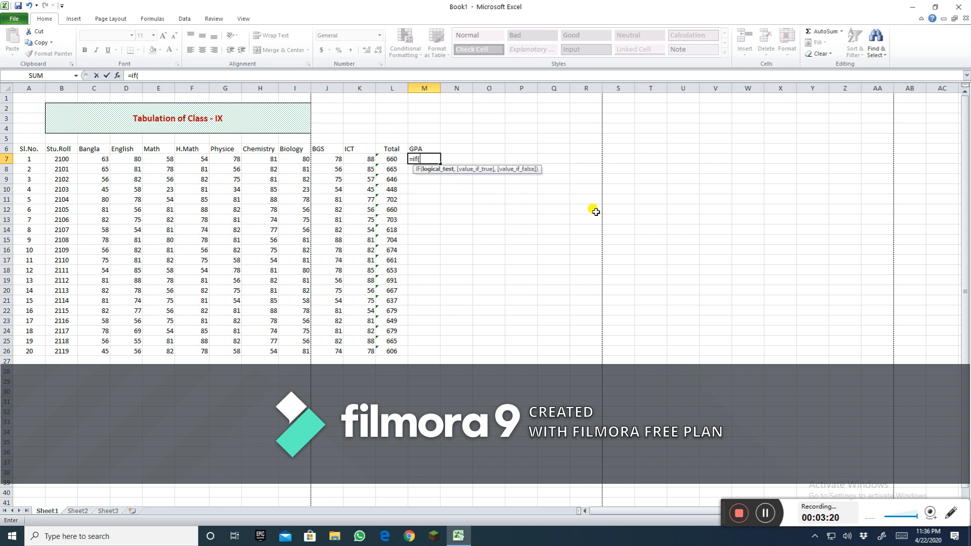
left_click(392, 159)
type("<")
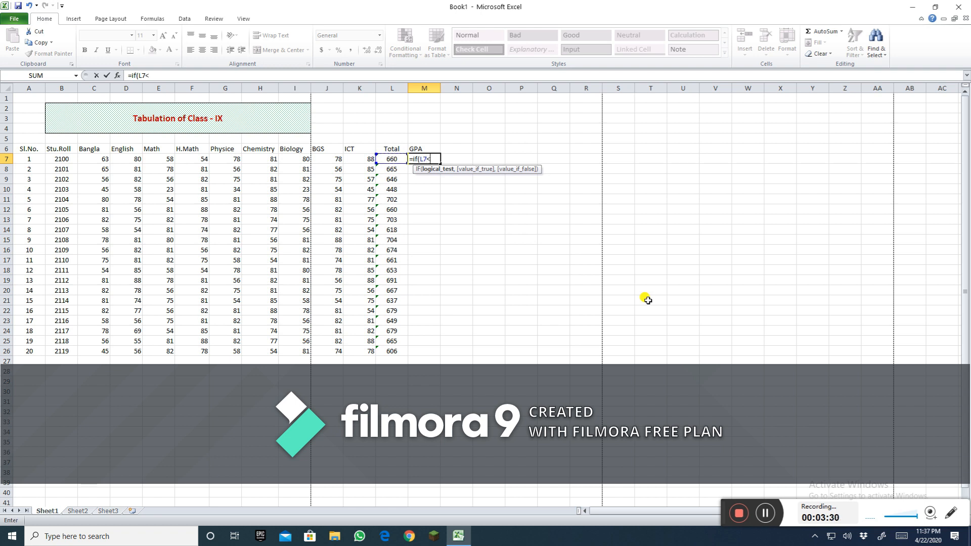
type("450,")
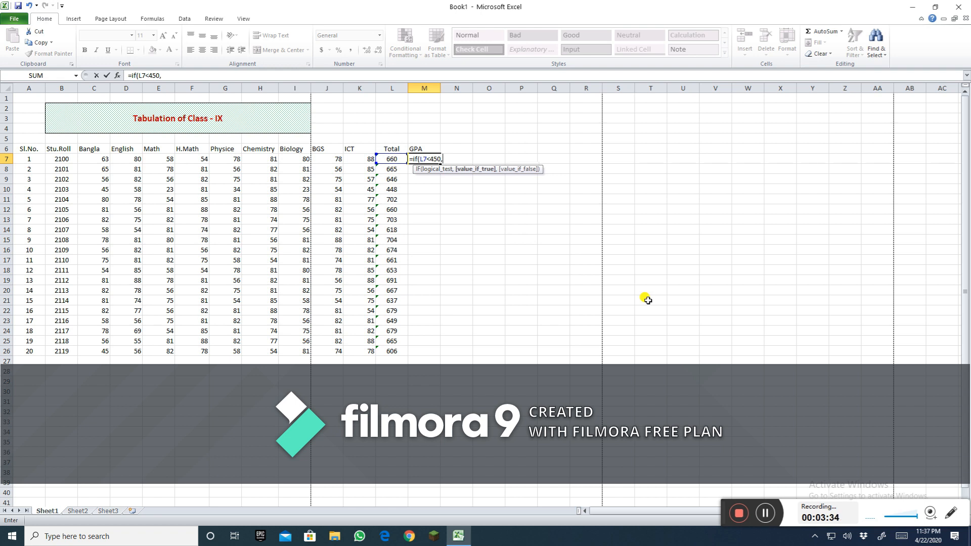
type("\"Fail\",")
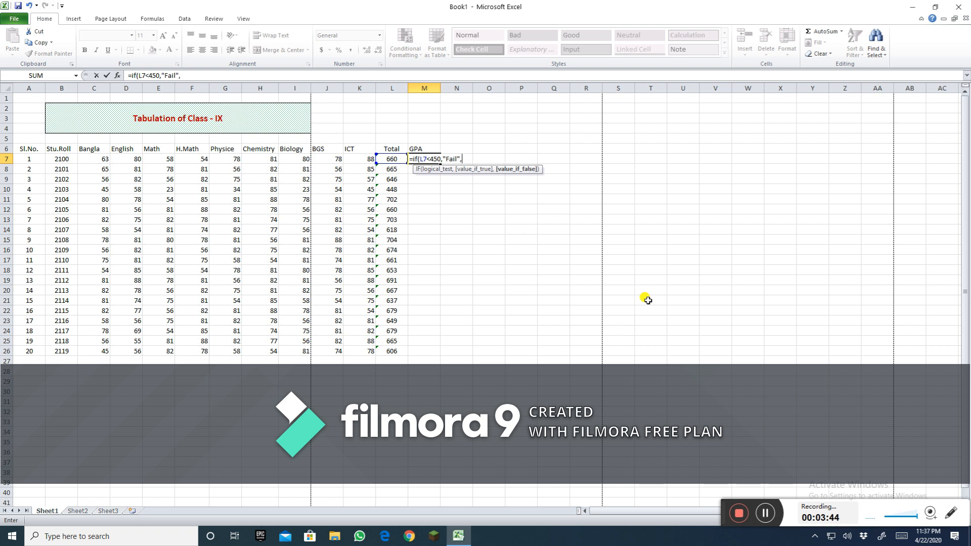
type("if")
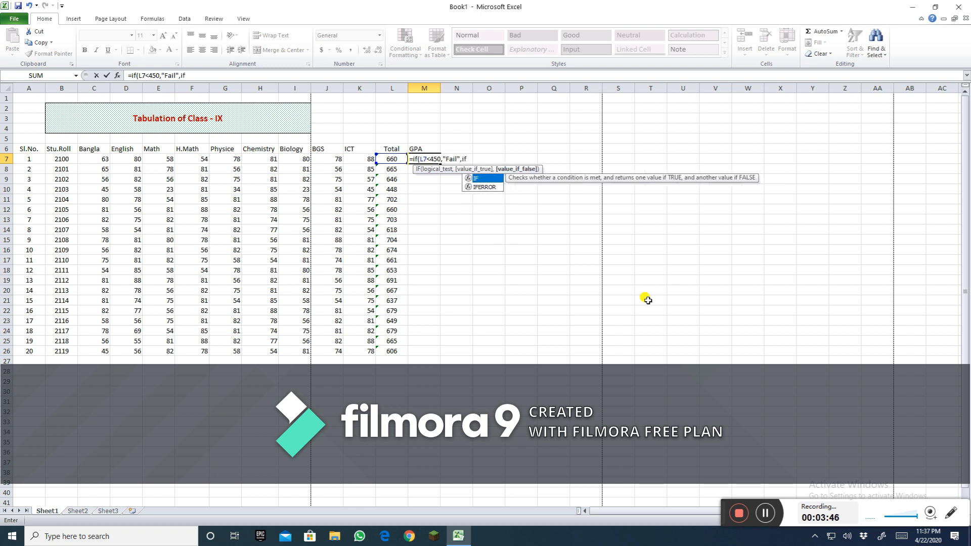
type("(")
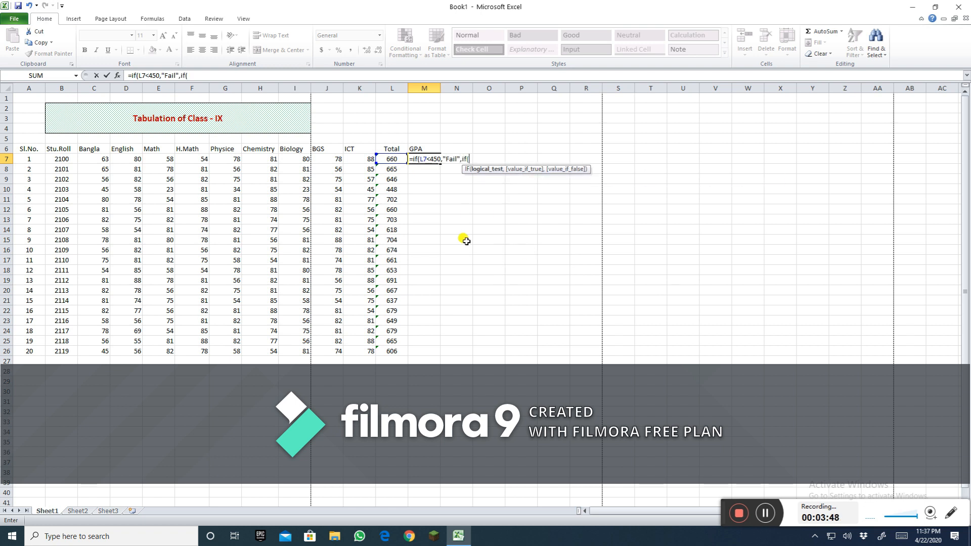
left_click(391, 159)
type("<550,")
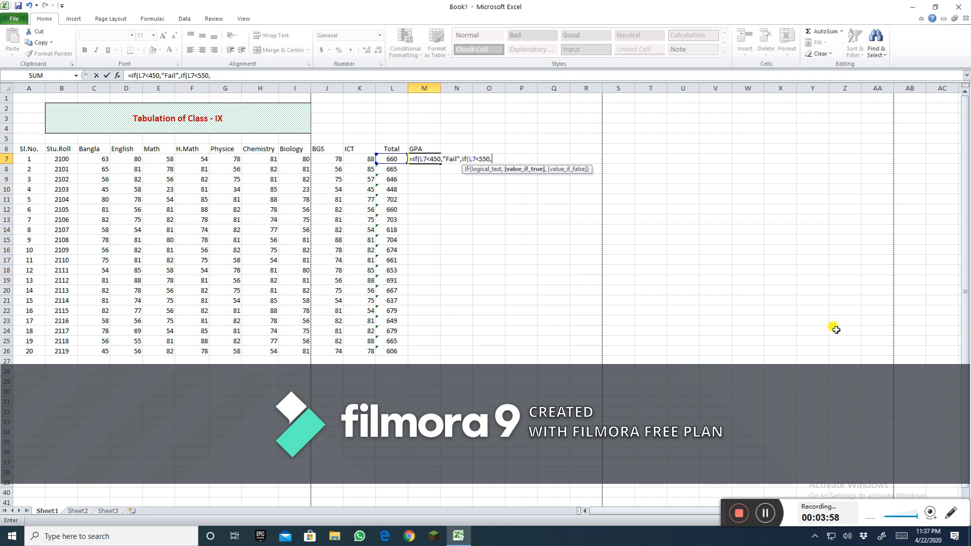
type("\"C\",if")
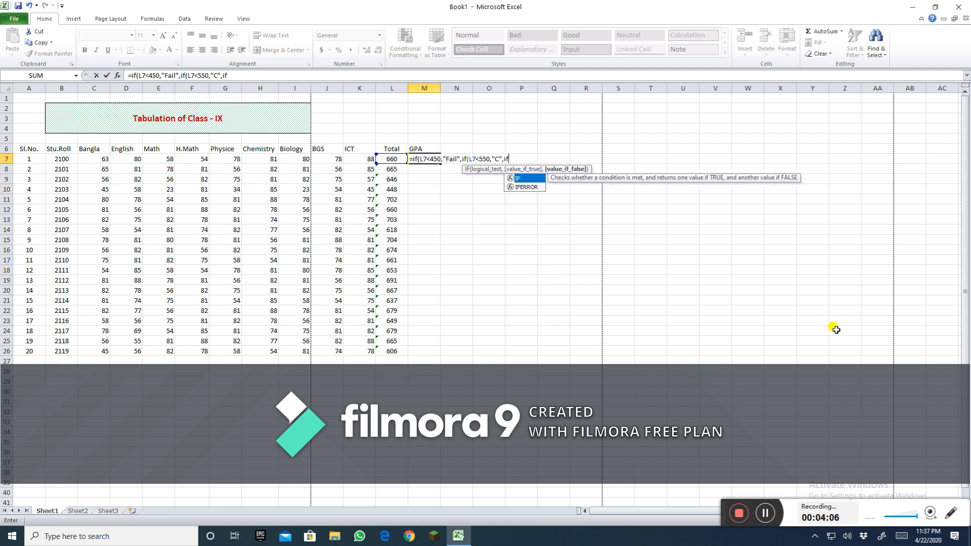
type("(")
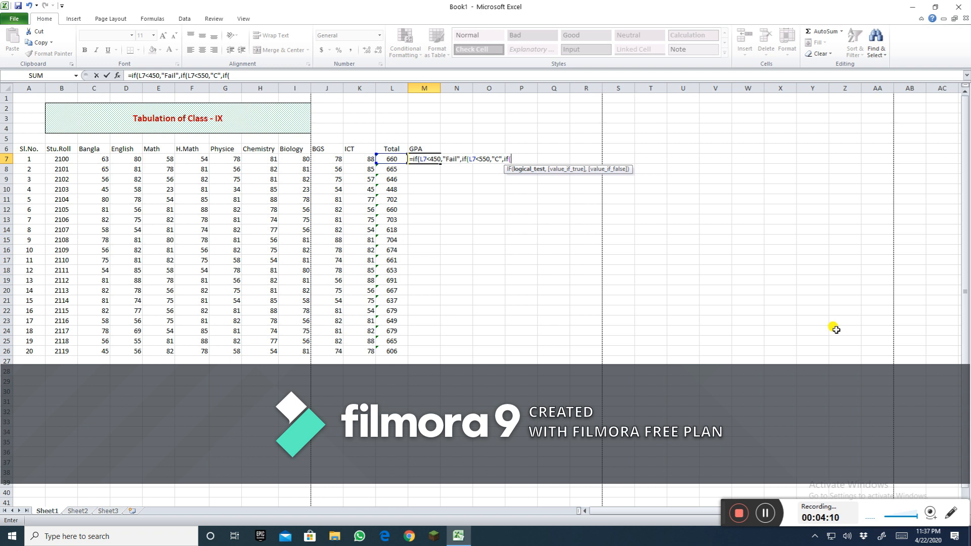
type("L7")
type("<650,")
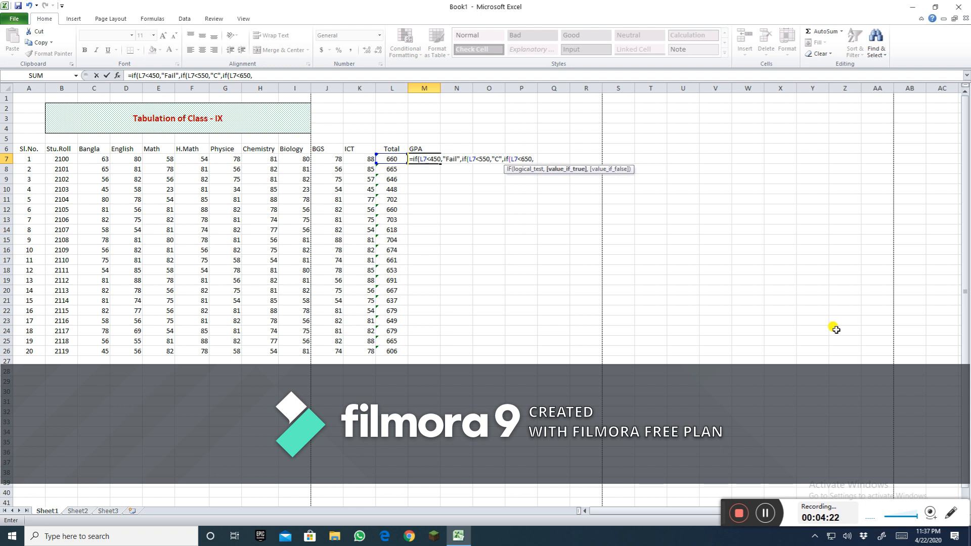
type("\"B\",")
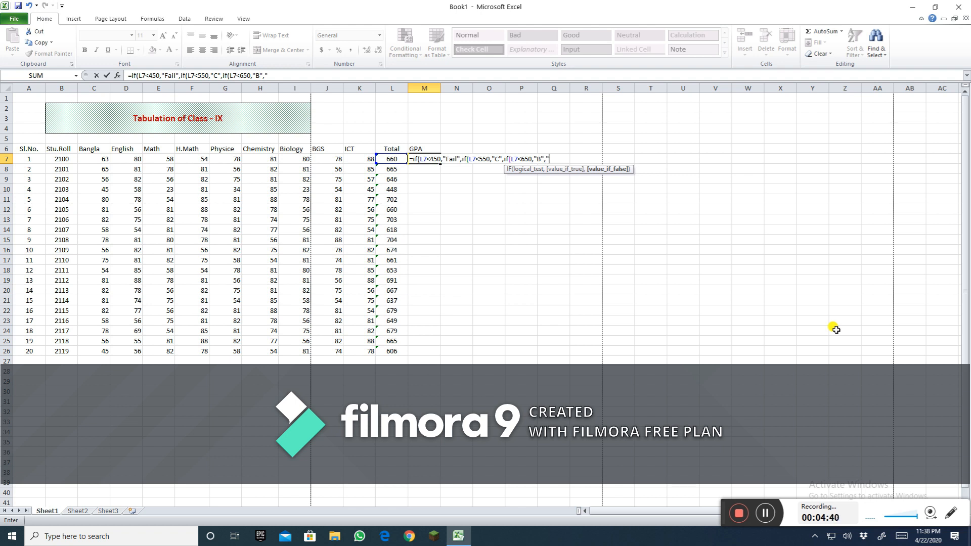
type("A")
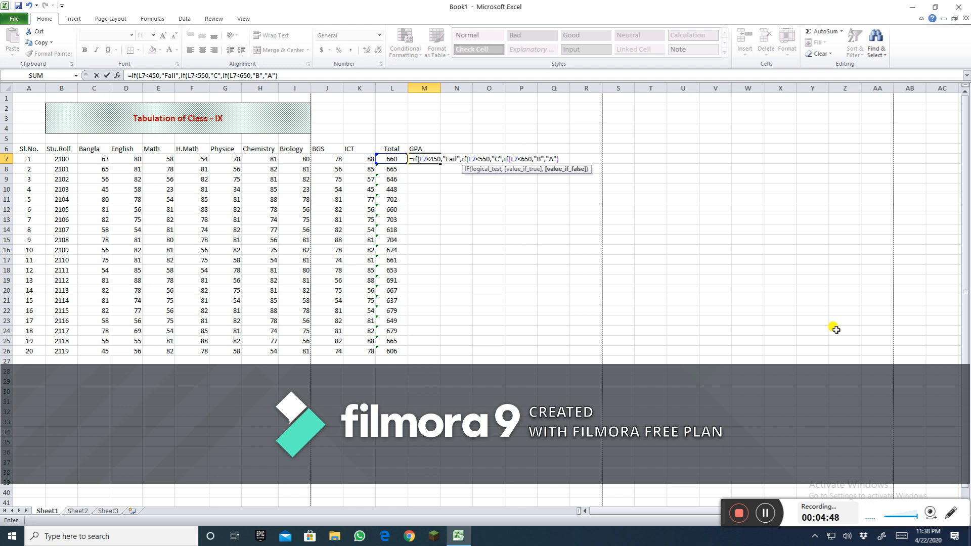
type(")")
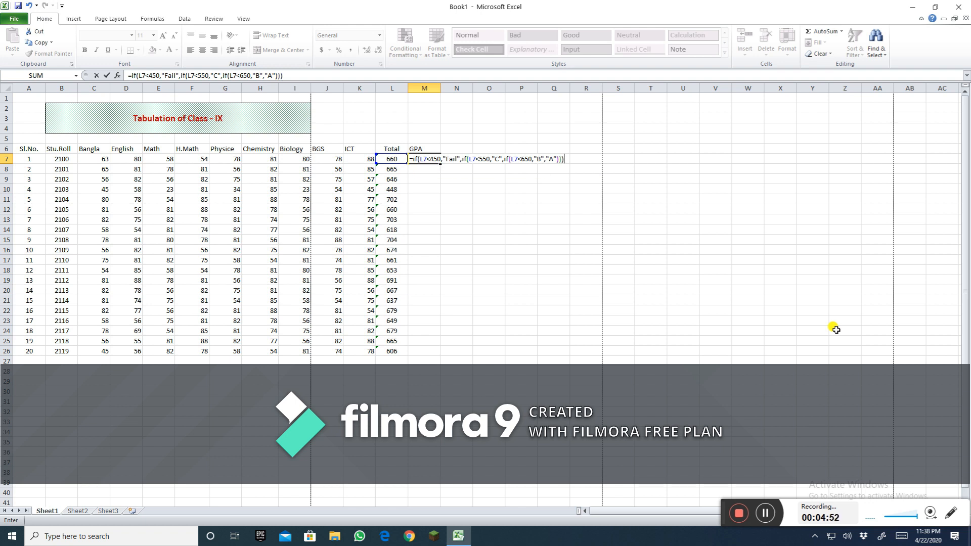
key("Return")
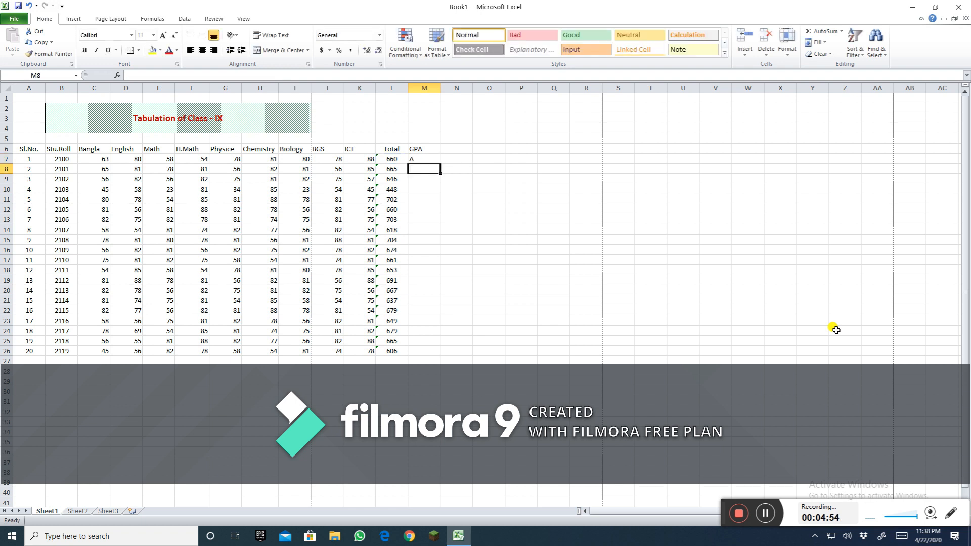
Step: Fill the GPA formula down the column to row 26 for all students
left_click(420, 158)
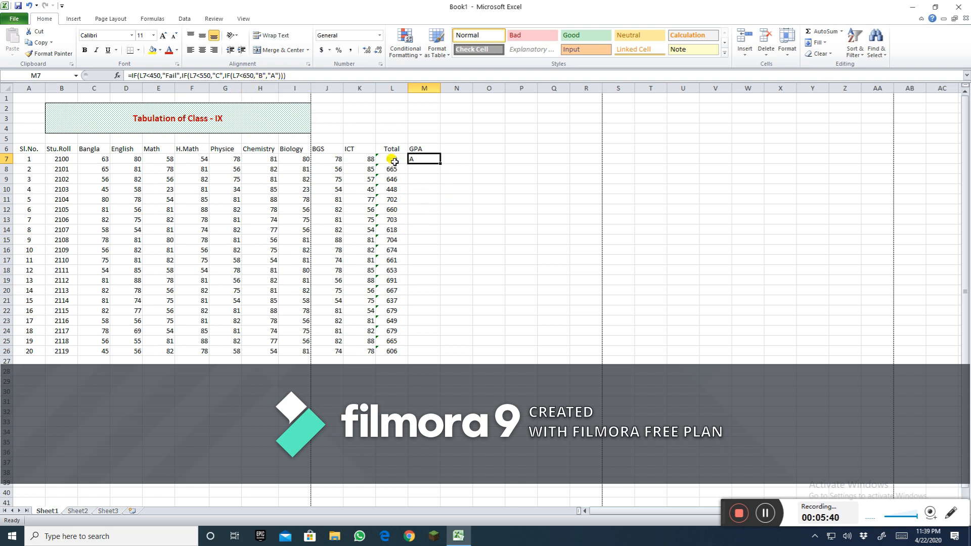
left_click(428, 178)
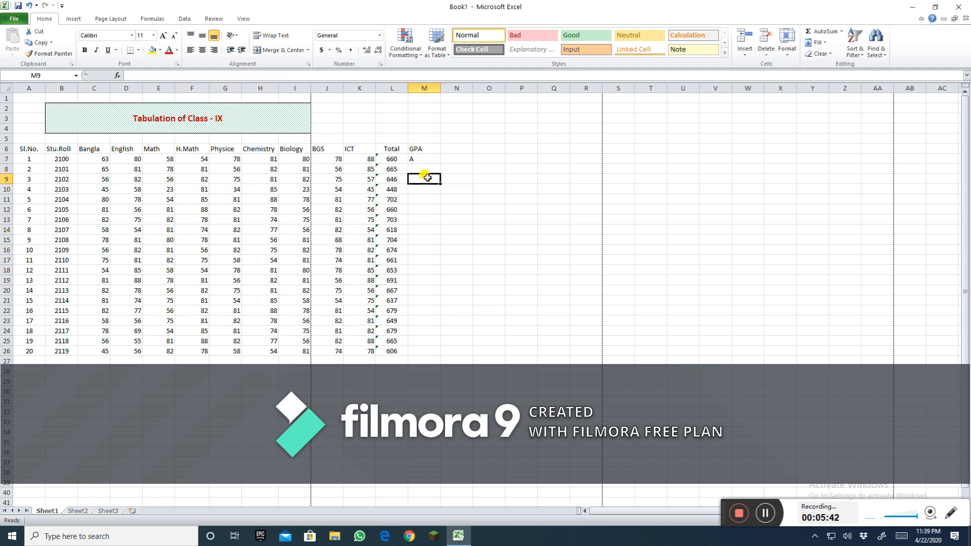
left_click(424, 158)
left_click(510, 196)
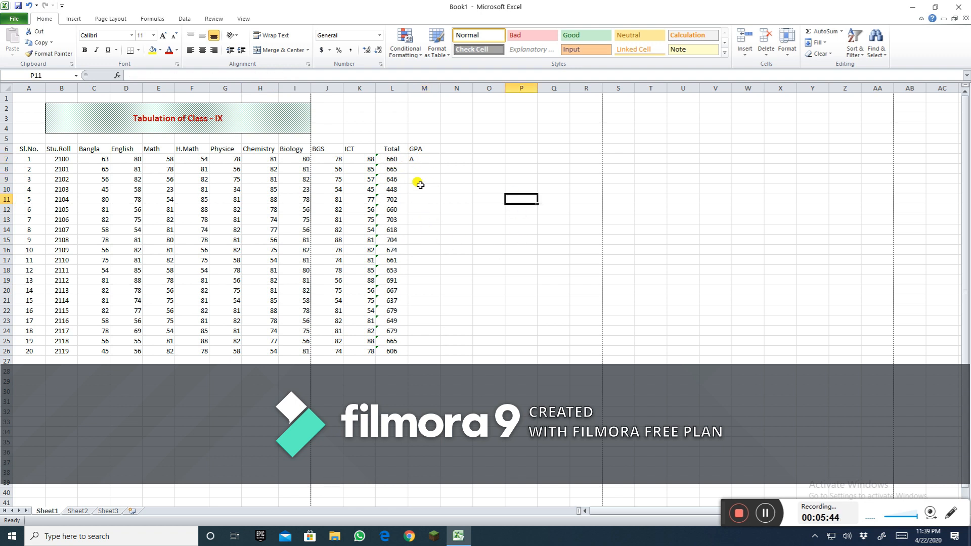
left_click(415, 158)
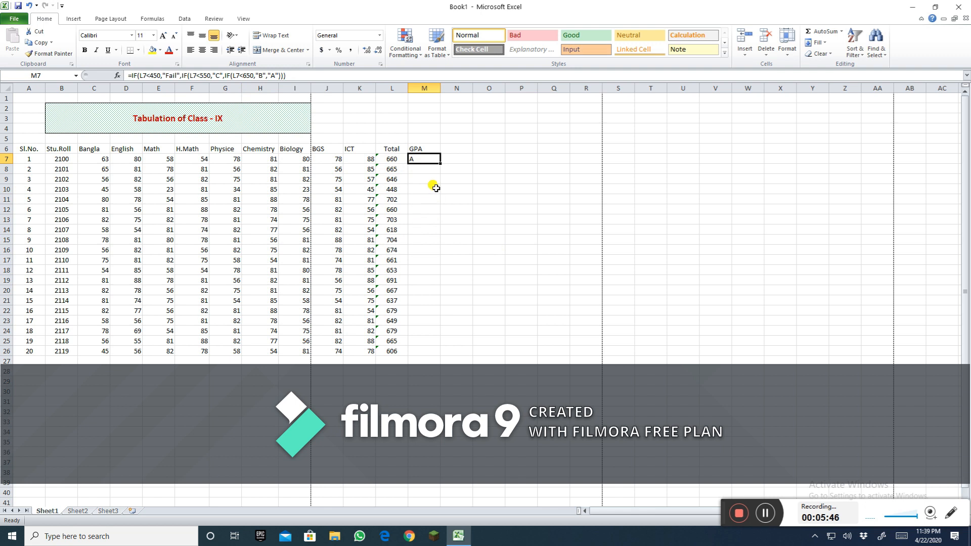
left_click_drag(440, 164, 436, 357)
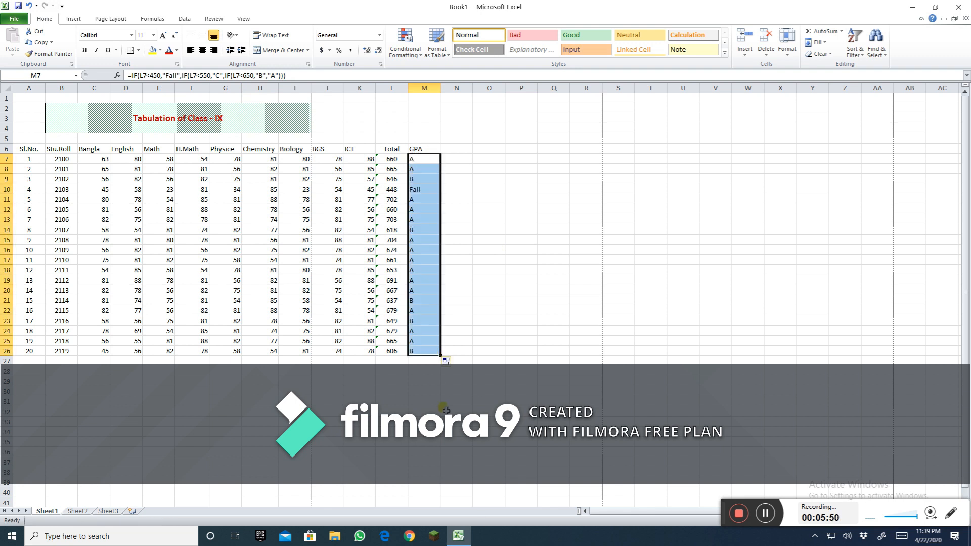
left_click(444, 410)
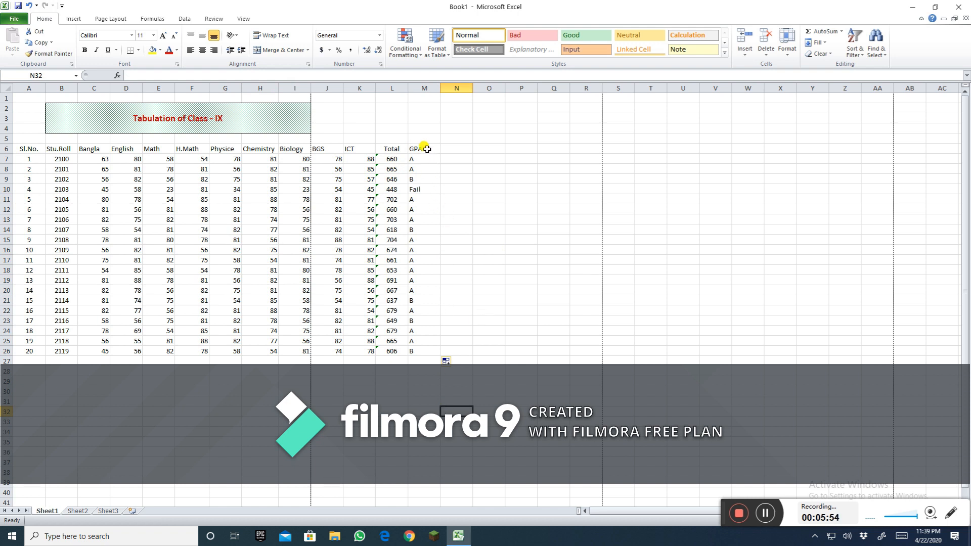
Step: Center-align the GPA header and grade cells
left_click_drag(424, 148, 434, 352)
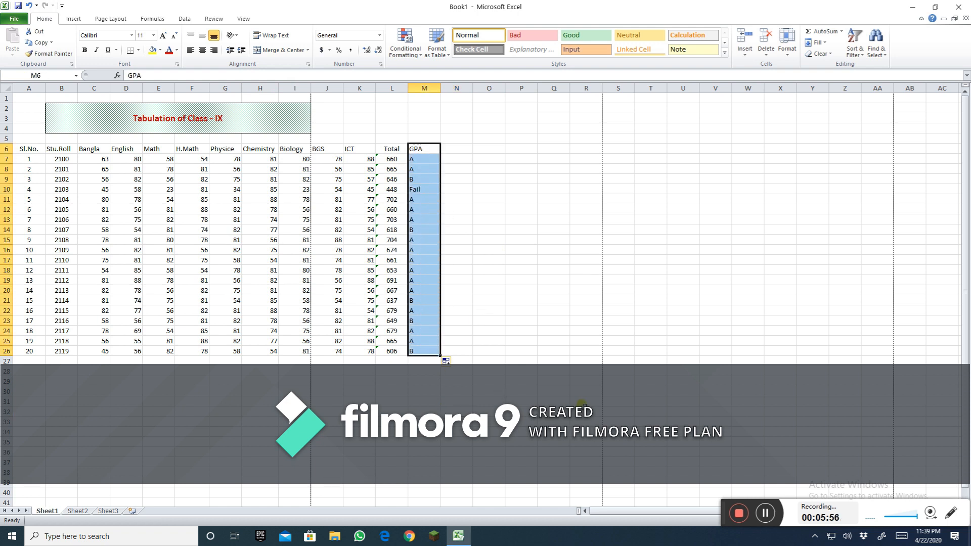
left_click(202, 51)
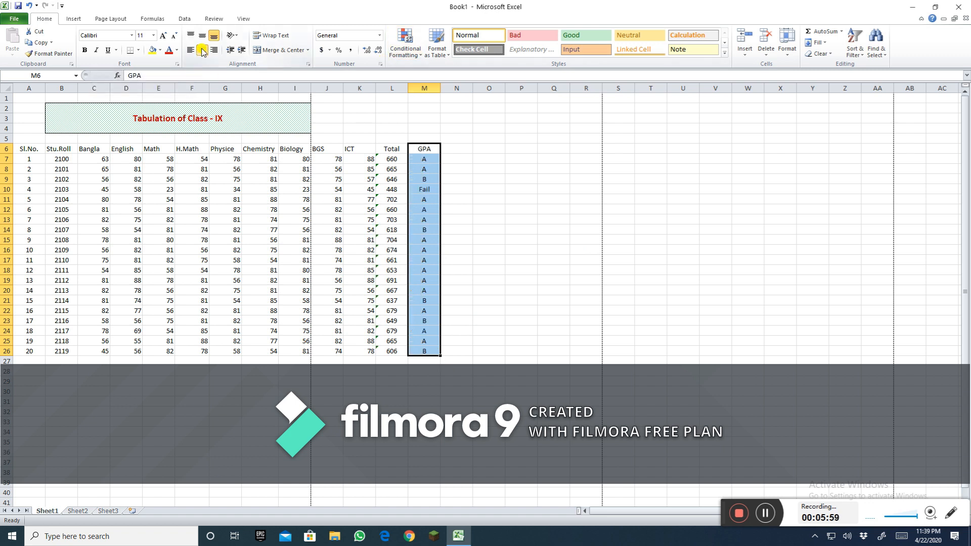
left_click(498, 249)
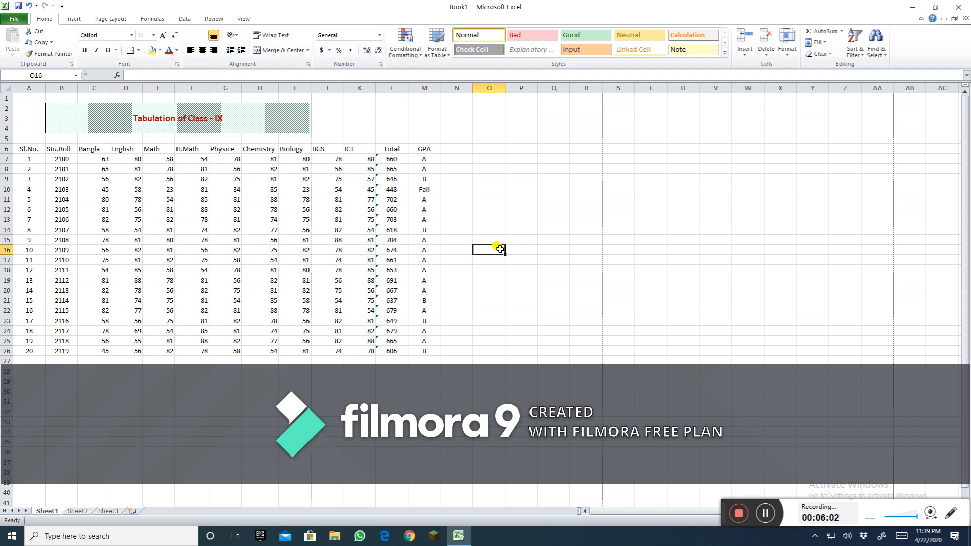
left_click(427, 178)
left_click(425, 230)
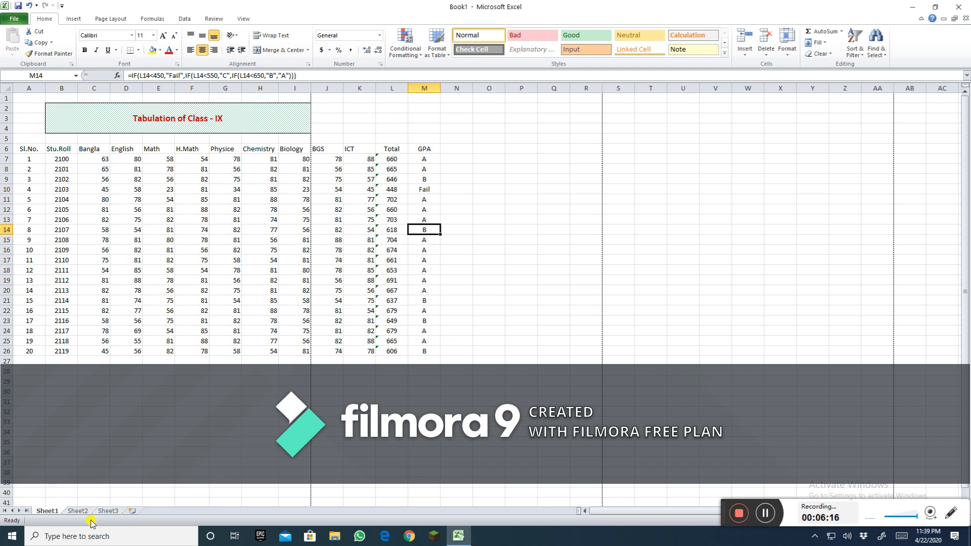
Step: Switch to Sheet2 and open its print preview before returning to the Home ribbon
left_click(77, 511)
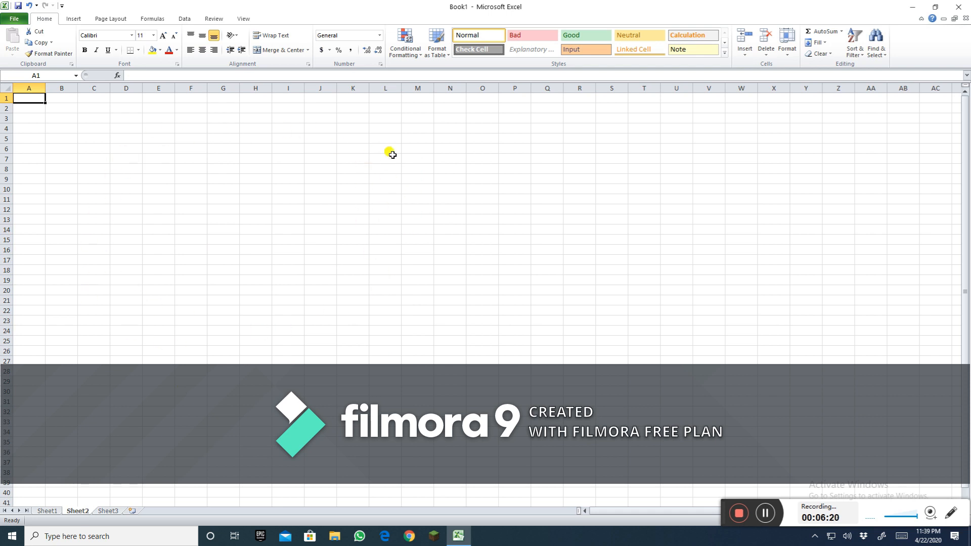
left_click(14, 19)
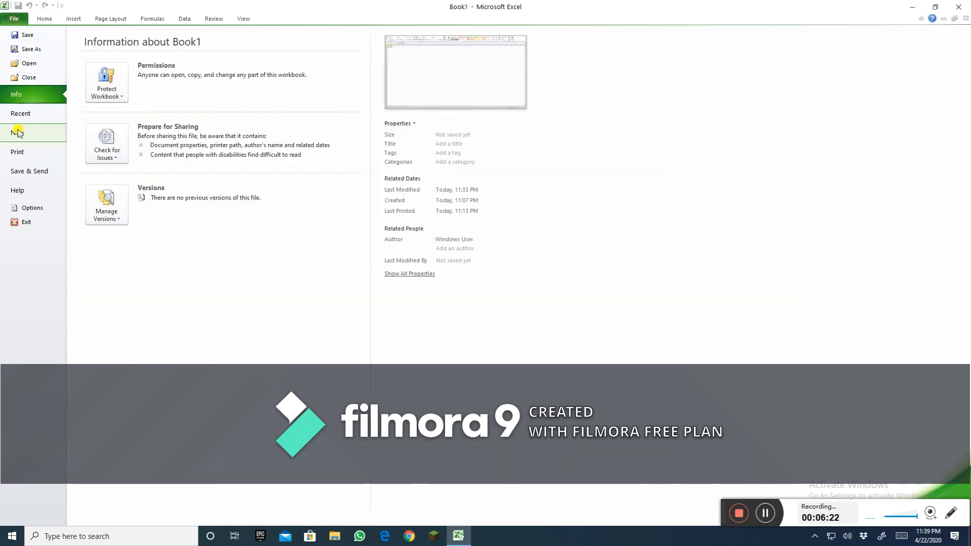
left_click(20, 155)
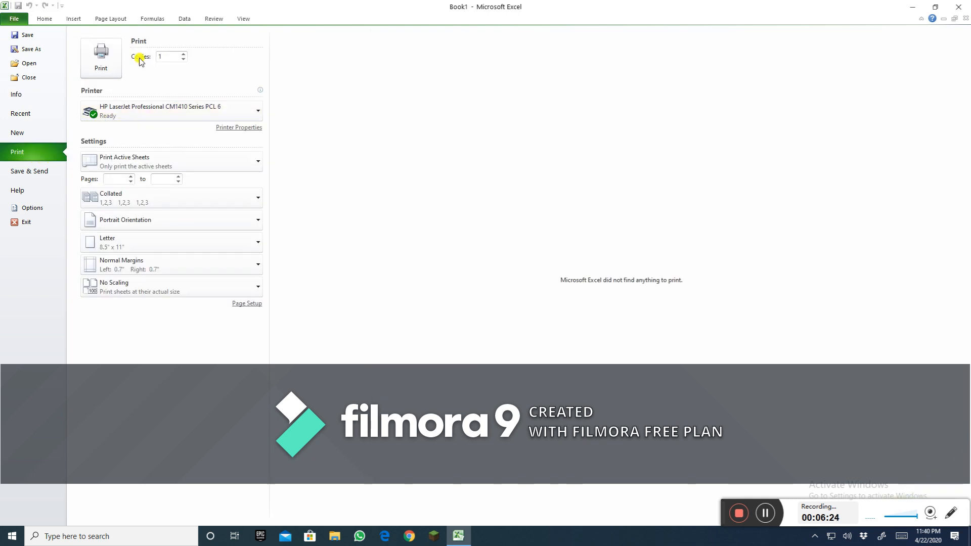
left_click(44, 18)
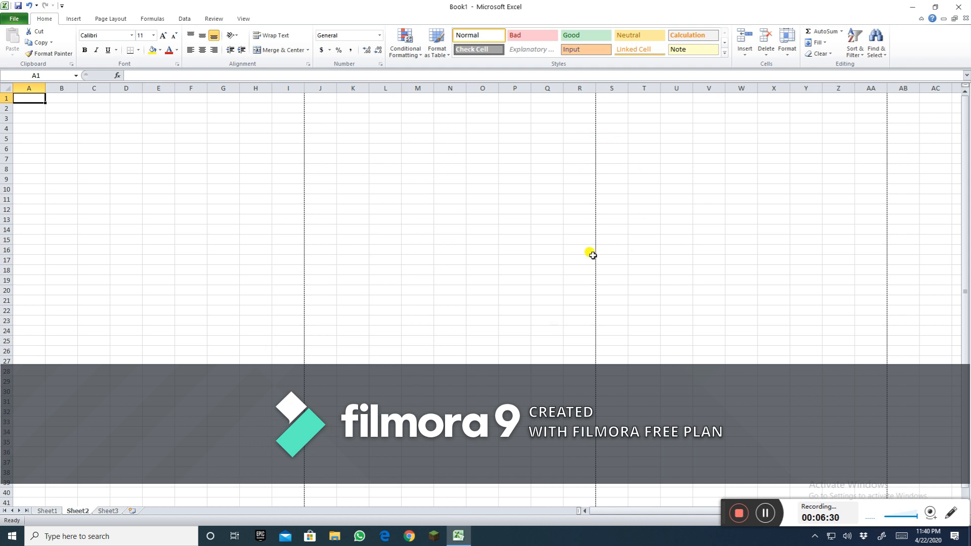
left_click(20, 191)
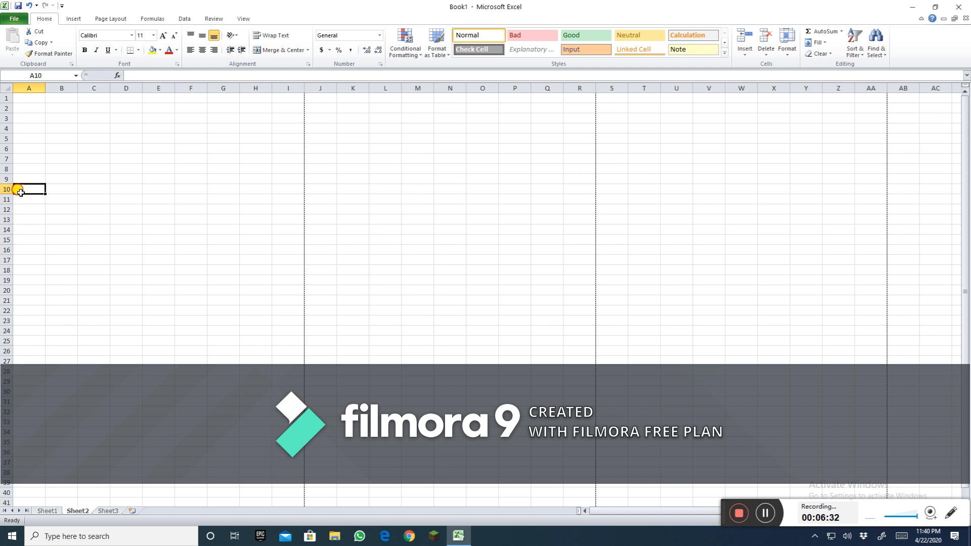
left_click(296, 198)
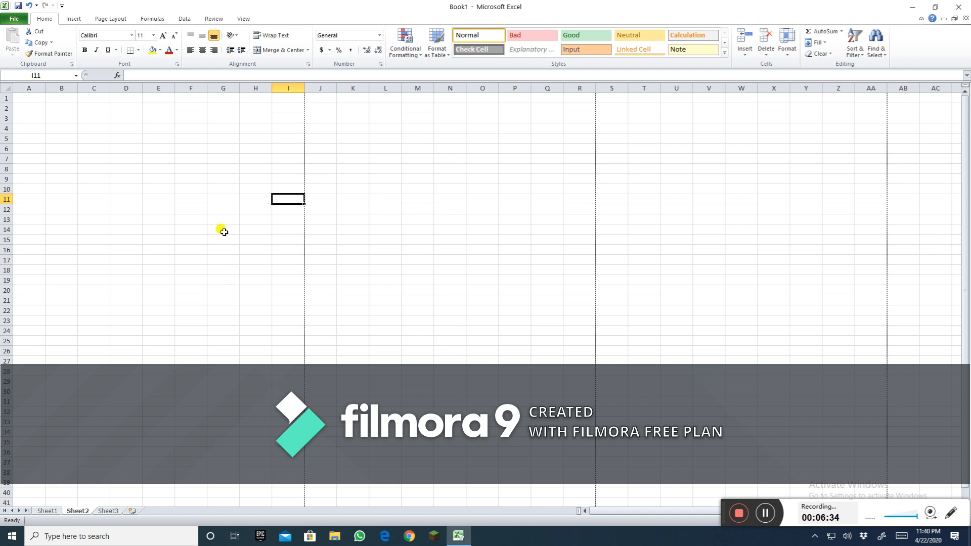
left_click(38, 98)
scroll(223, 230, "down", 8)
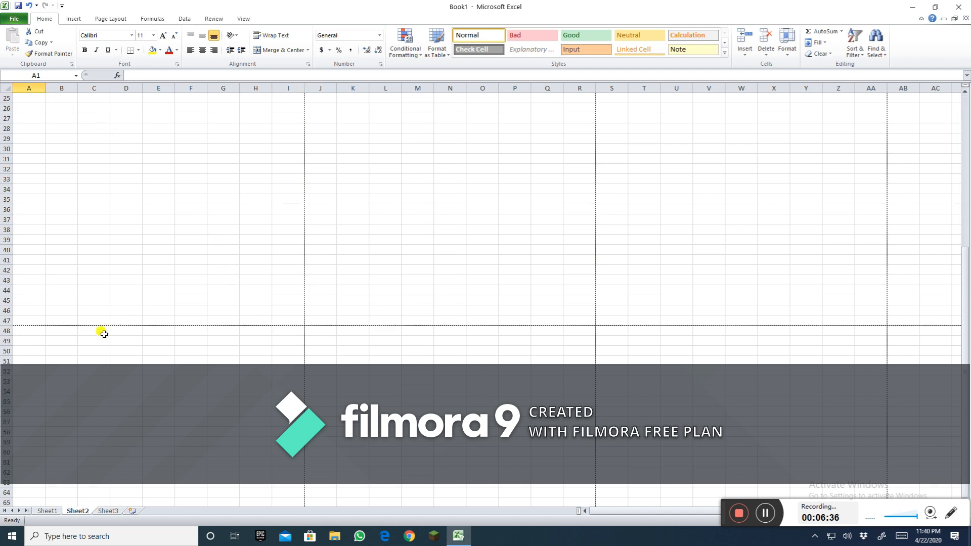
left_click(32, 320)
scroll(223, 317, "up", 8)
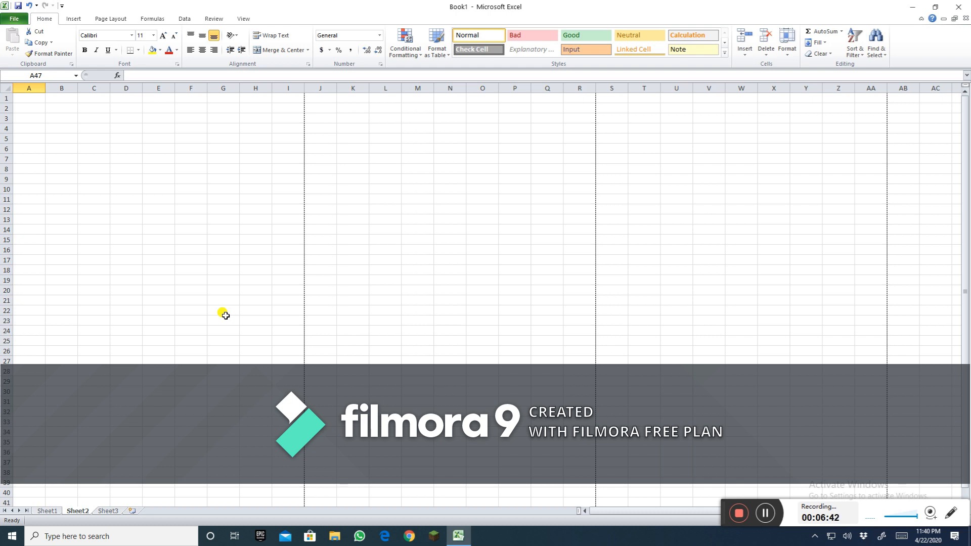
Step: Return to Sheet1 and inspect the first student's BGS, ICT, Total and GPA cells and a subject mark
left_click(47, 511)
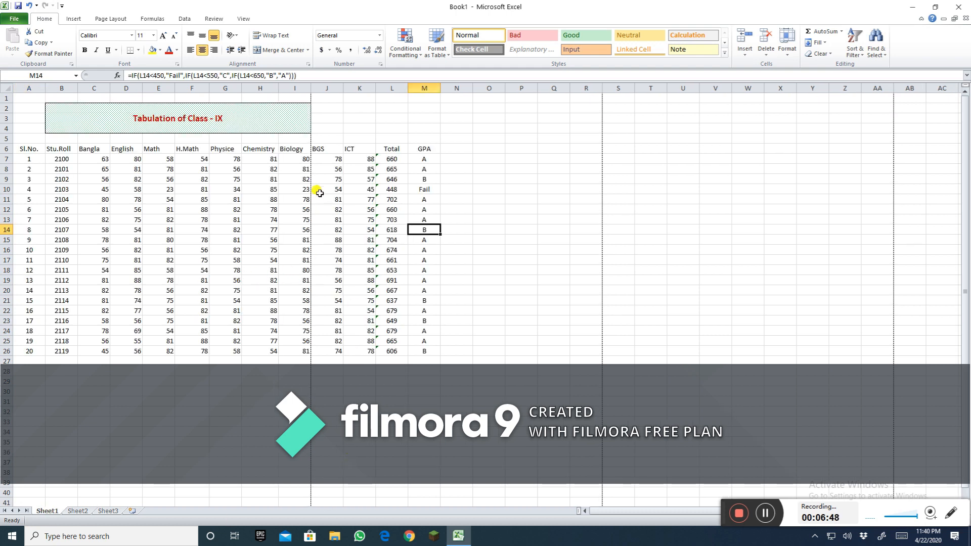
left_click(322, 159)
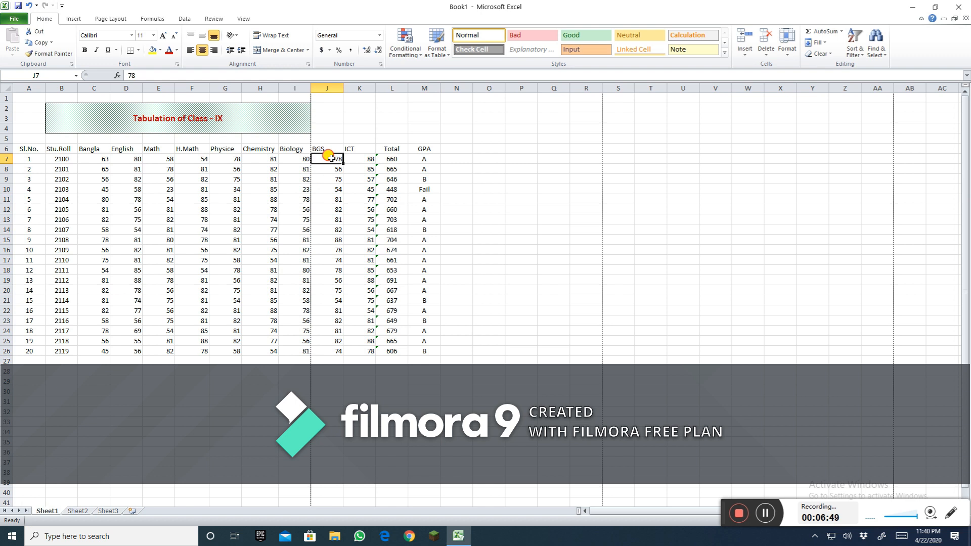
left_click(367, 159)
left_click(392, 159)
left_click(419, 156)
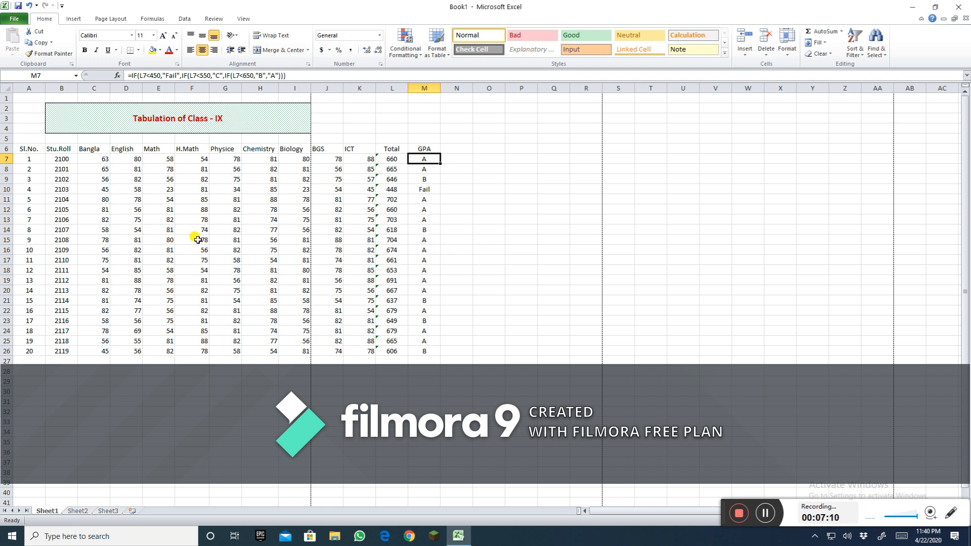
left_click(117, 198)
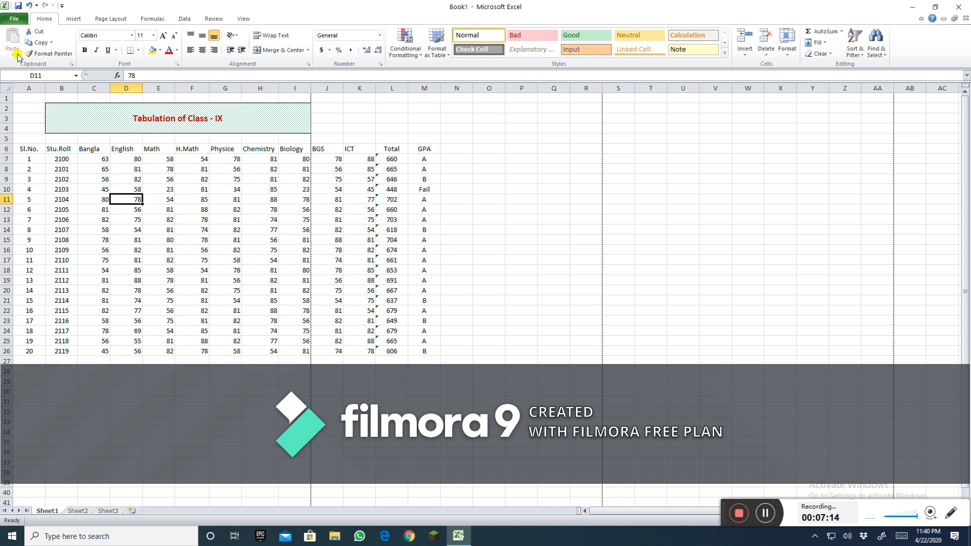
Step: Open the print preview and reduce the page scaling percentage in Page Setup
left_click(16, 20)
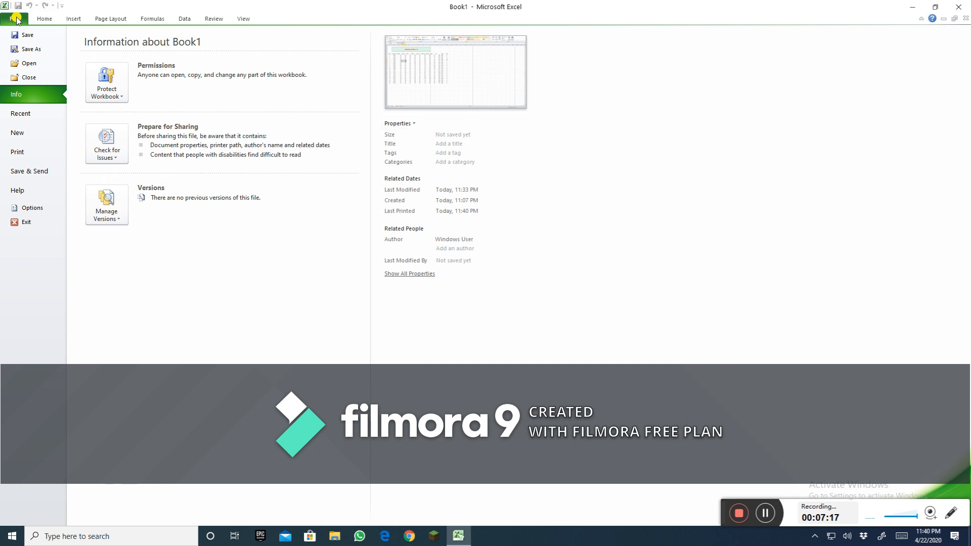
left_click(14, 154)
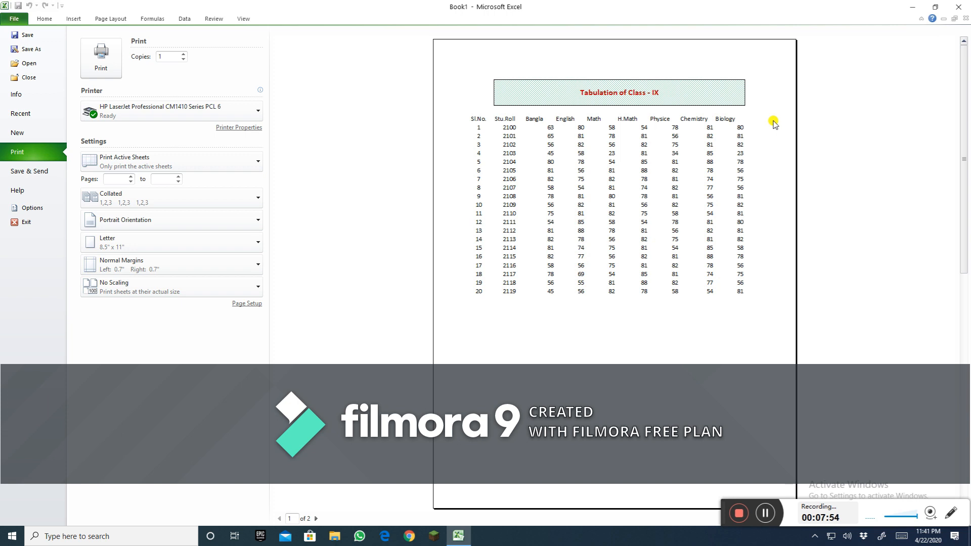
left_click(246, 305)
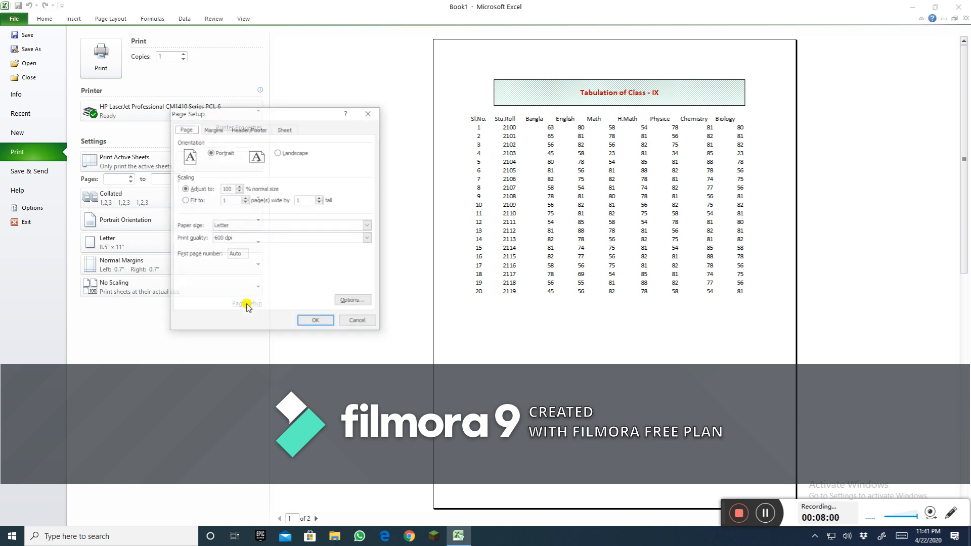
left_click(240, 192)
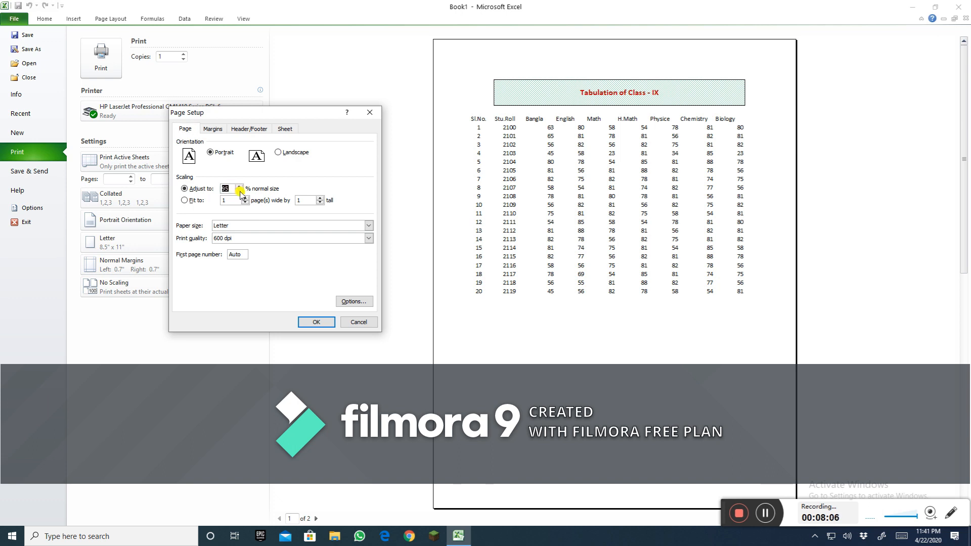
left_click(316, 322)
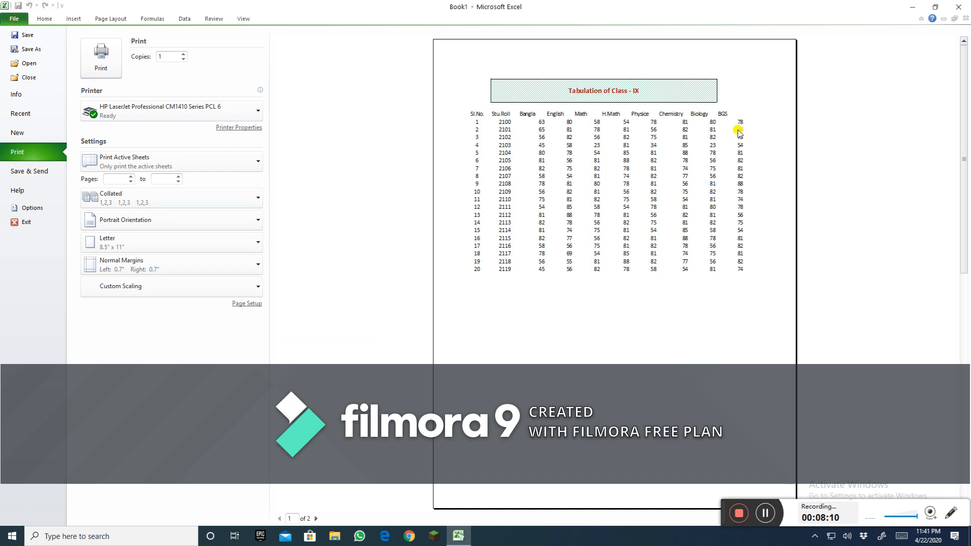
Step: Reduce the page scaling further, to 70% normal size, so every column through GPA fits on one page
left_click(246, 304)
left_click(239, 191)
left_click(240, 191)
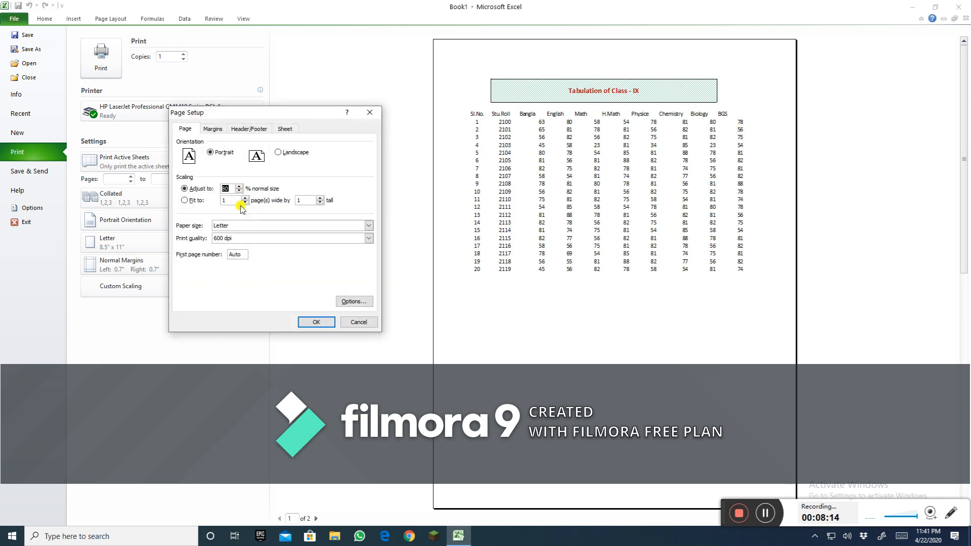
left_click(317, 323)
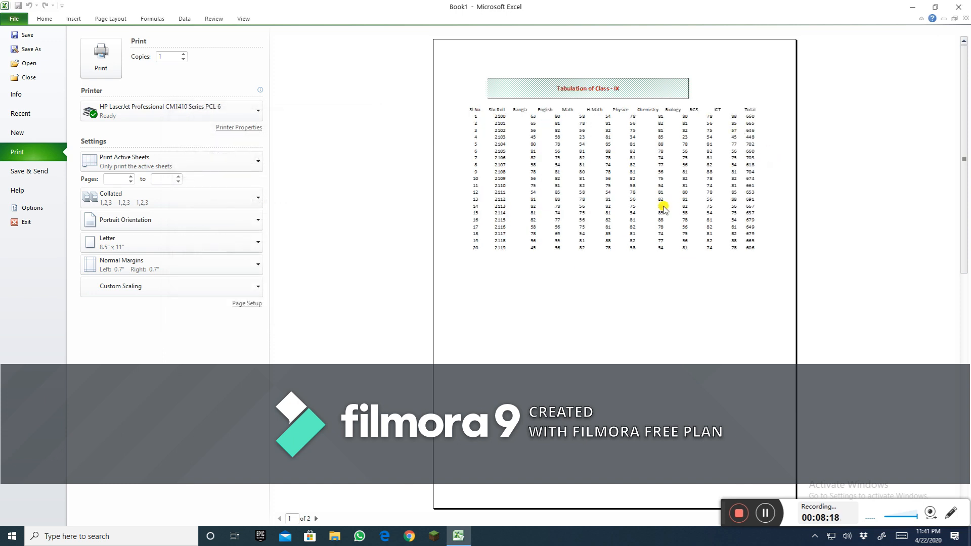
left_click(247, 303)
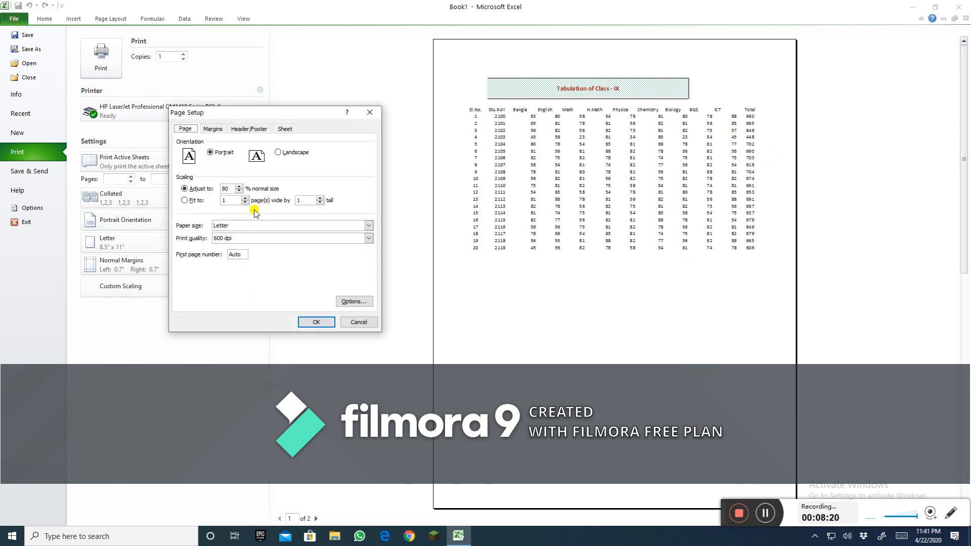
left_click(239, 191)
left_click(239, 191)
left_click(315, 322)
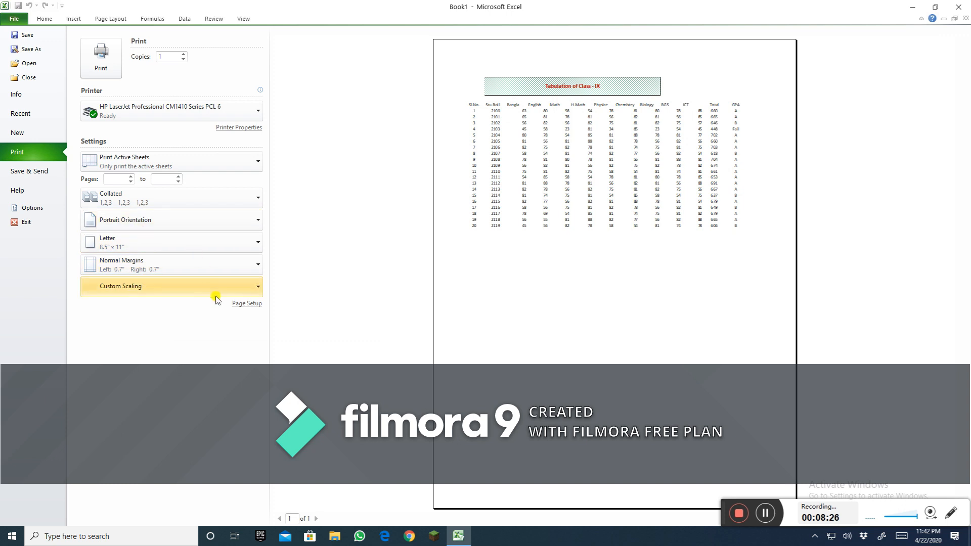
Step: Turn on gridline printing for the sheet in Page Setup
left_click(248, 304)
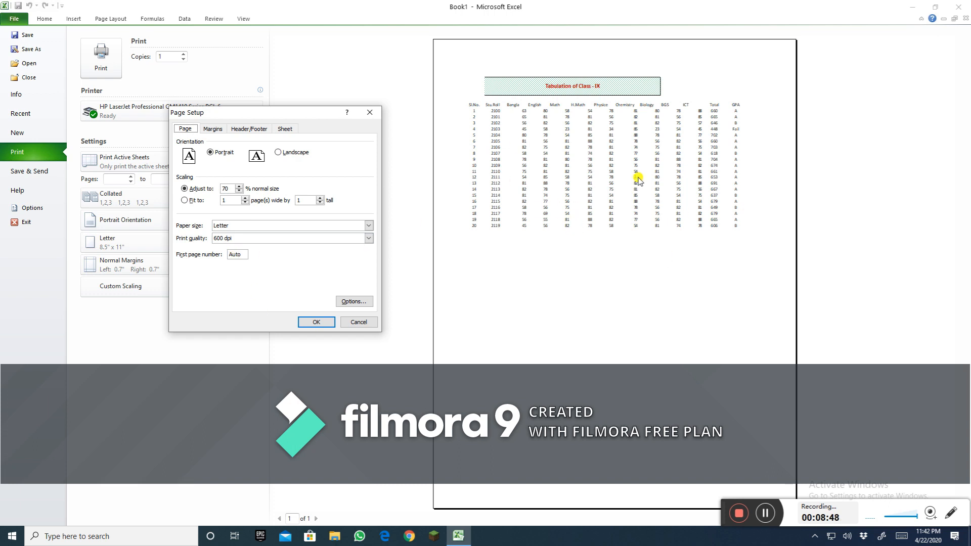
left_click(287, 131)
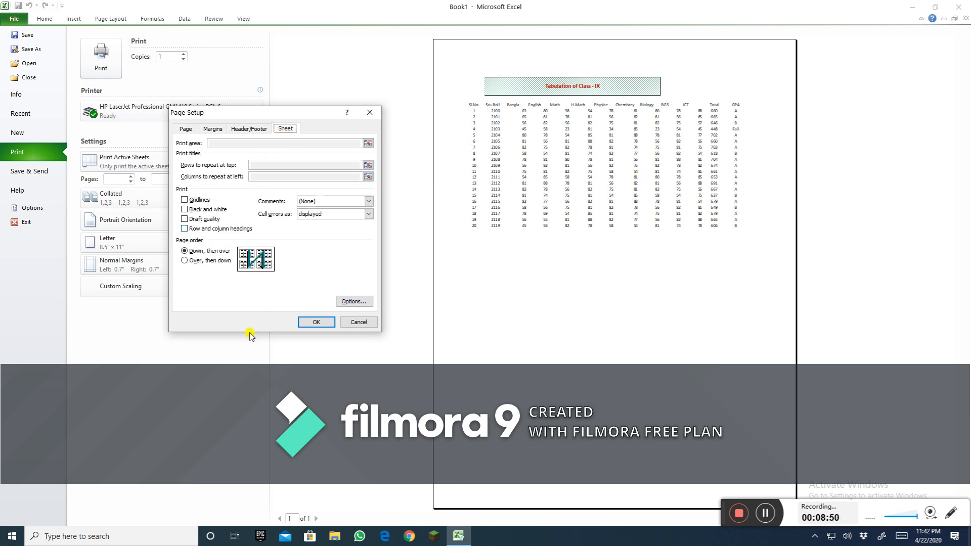
left_click(185, 201)
left_click(316, 322)
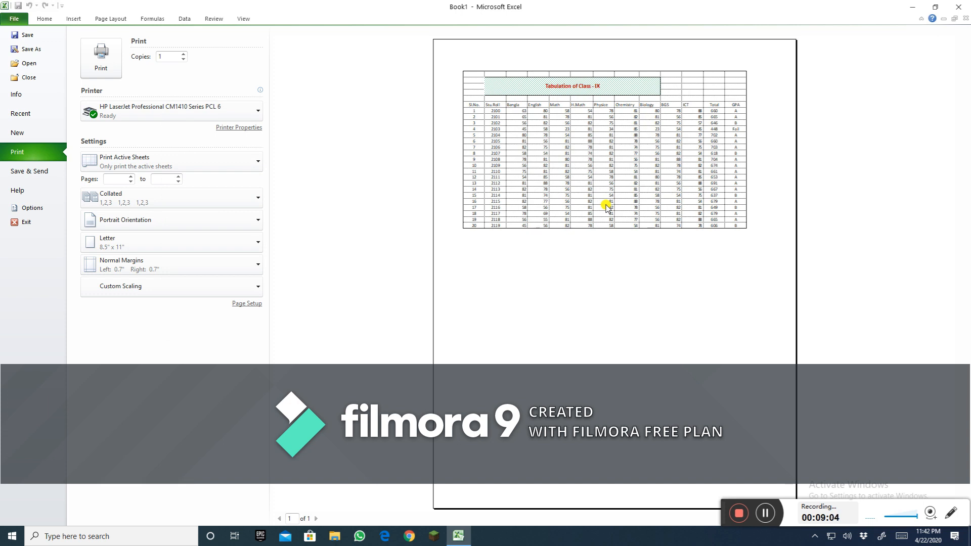
left_click(247, 303)
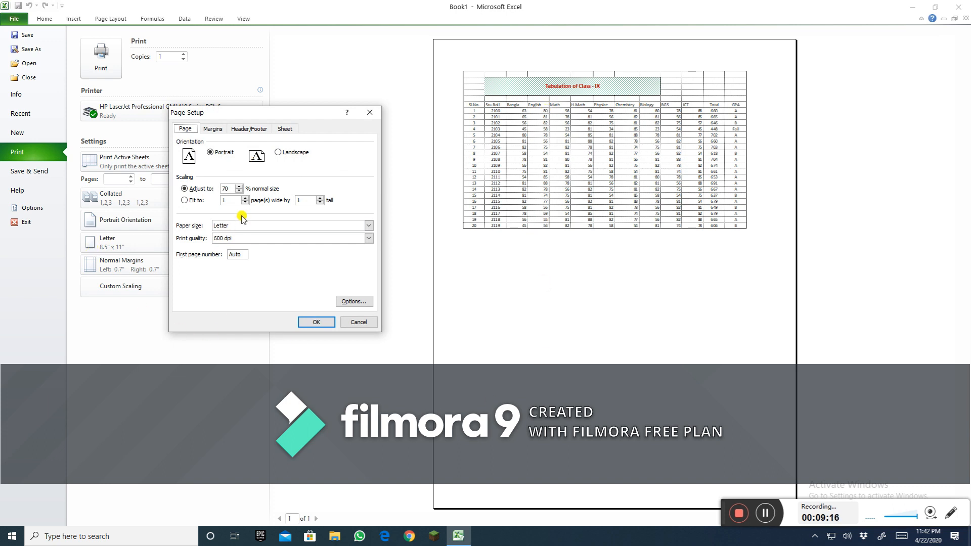
left_click(316, 323)
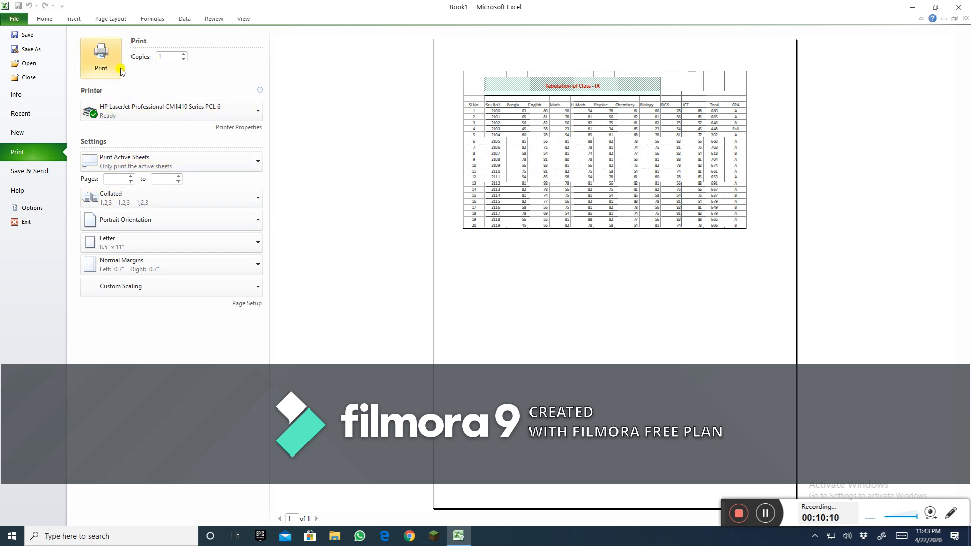
left_click(257, 113)
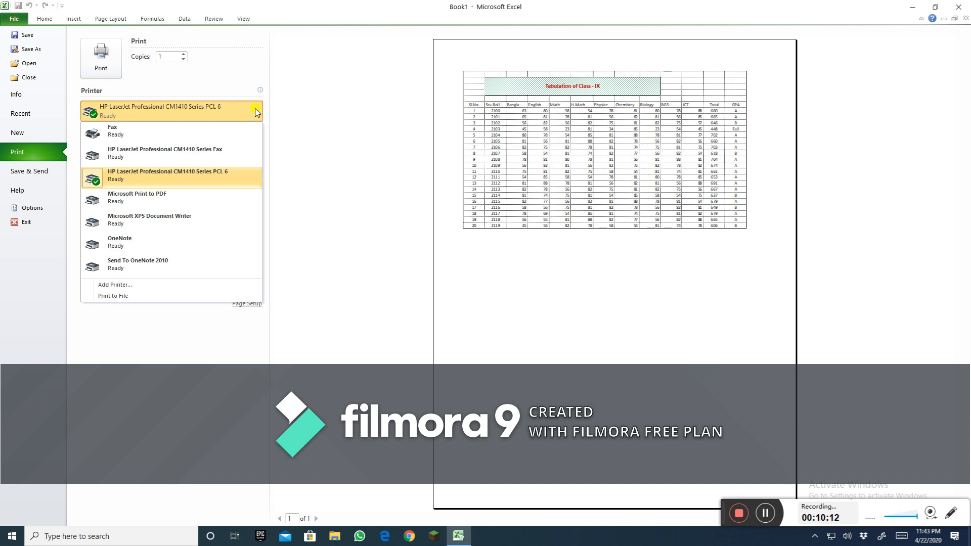
left_click(164, 155)
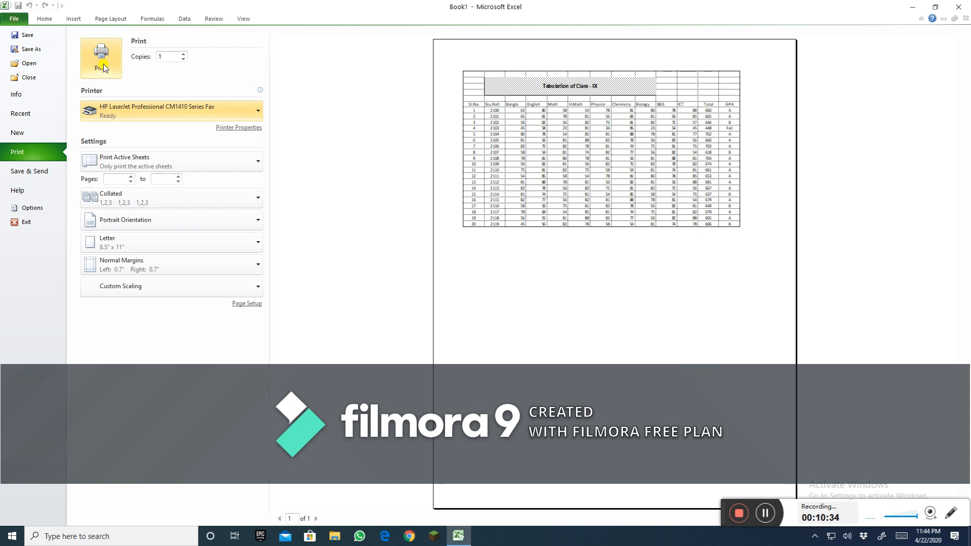
left_click(258, 116)
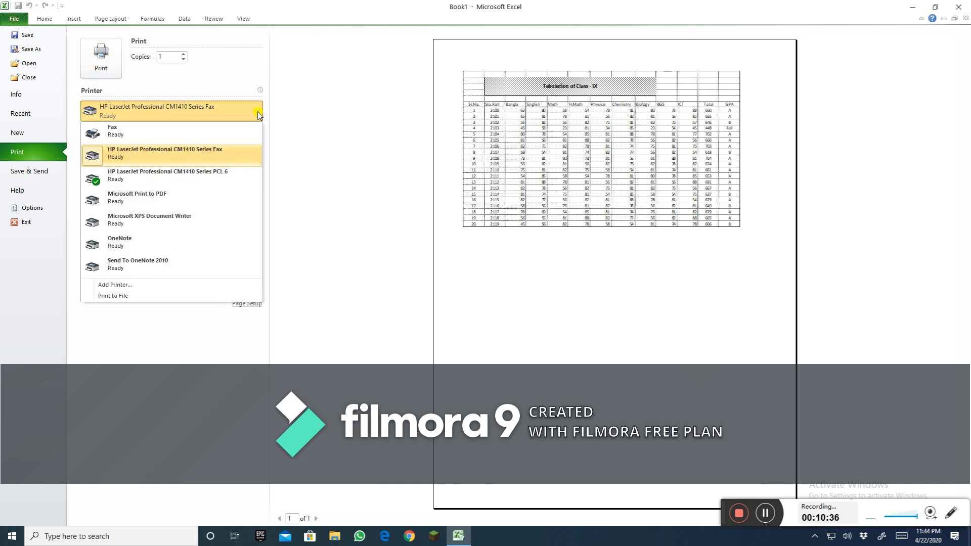
left_click(163, 173)
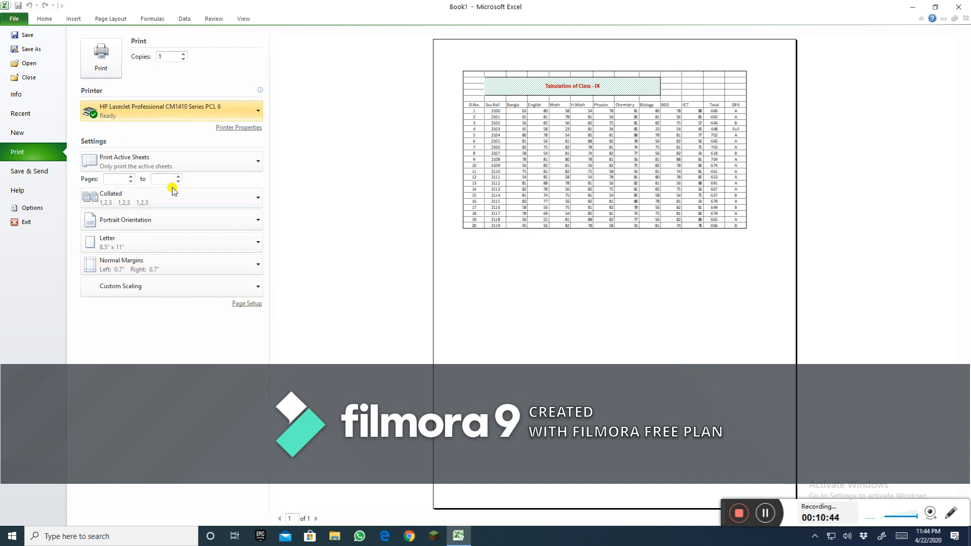
Step: Renumber the Sl.No. column by clearing rows 9 to 26 and filling the 1, 2 series down to 20
left_click(45, 18)
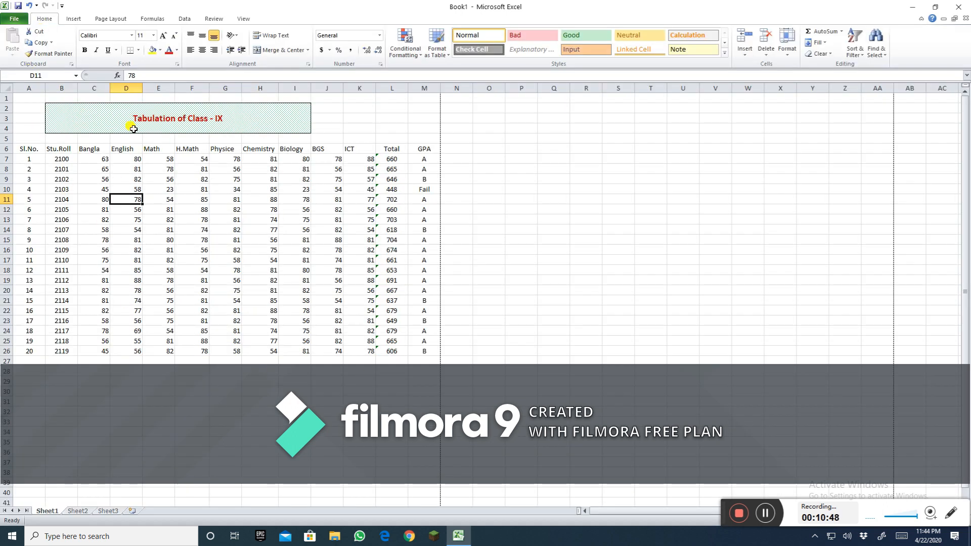
left_click(62, 108)
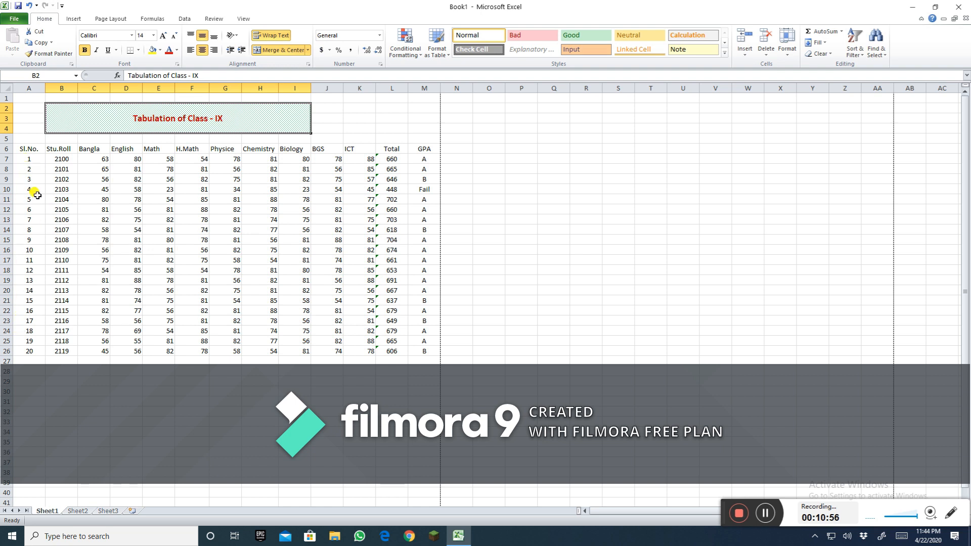
left_click_drag(25, 182, 28, 351)
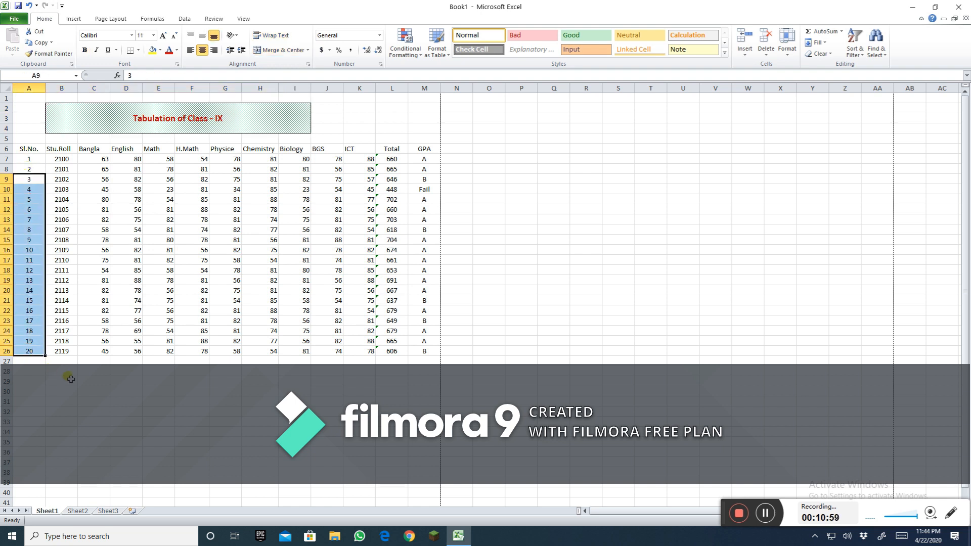
key("Delete")
left_click(53, 420)
left_click_drag(32, 162, 28, 171)
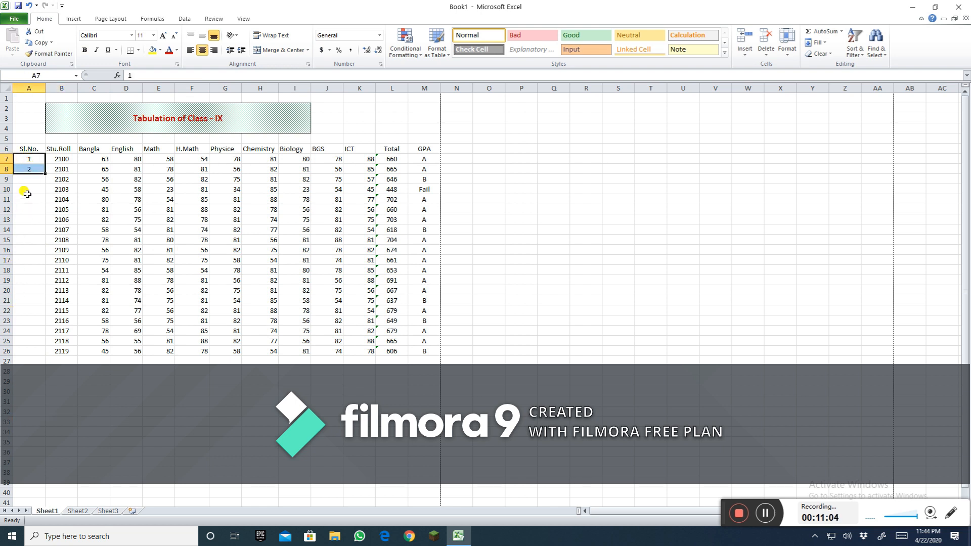
left_click_drag(45, 179, 48, 354)
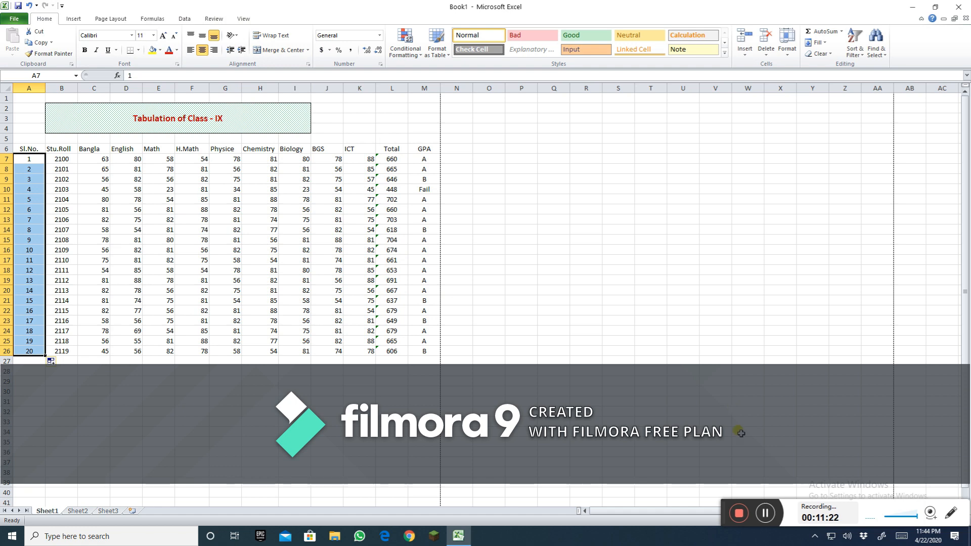
left_click(739, 513)
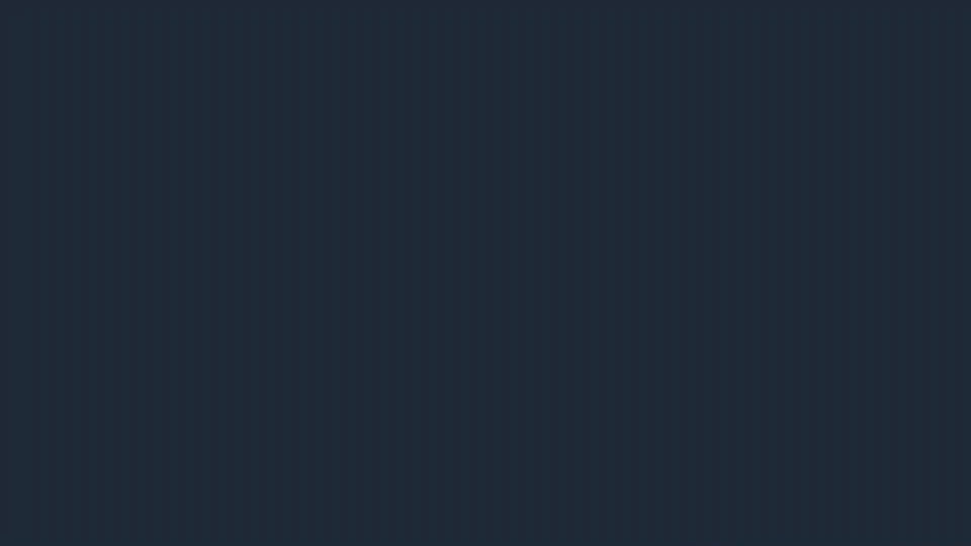